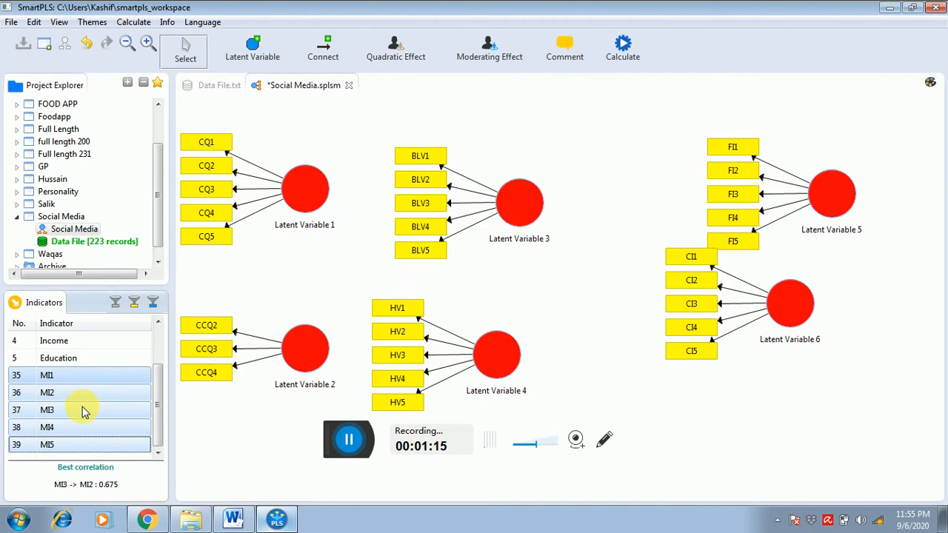
- Create a latent variable from indicators MI1–MI5 below the CI construct, and align the FI, CI and MI constructs' indicators right
drag(83, 411, 755, 385)
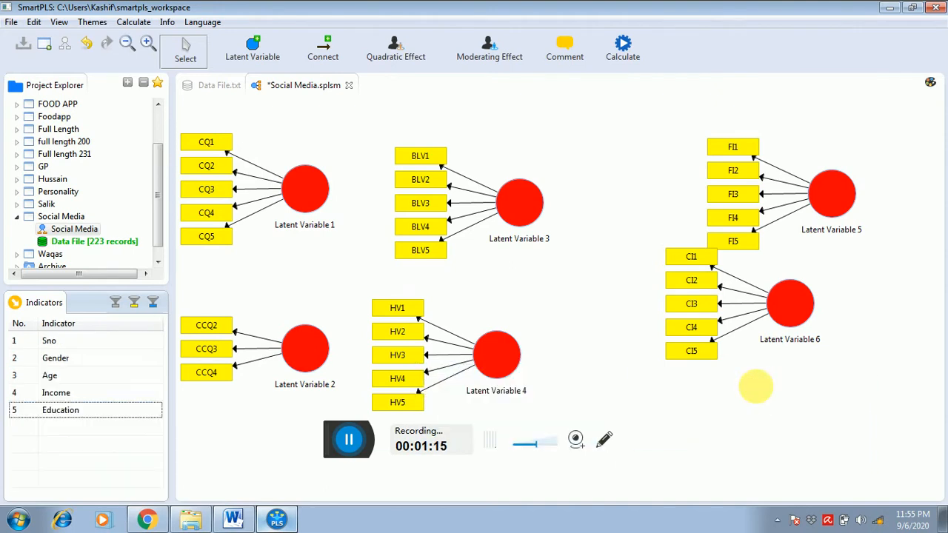
right_click(803, 296)
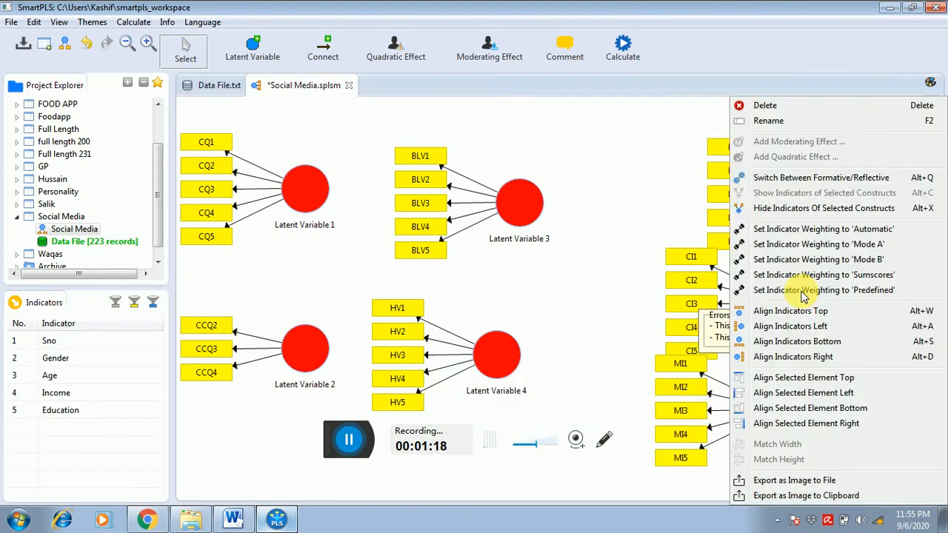
click(791, 359)
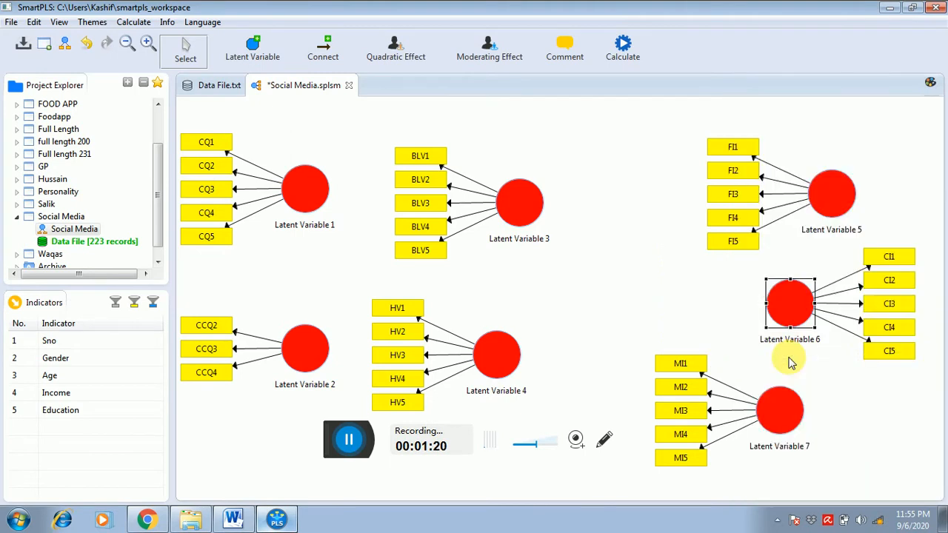
right_click(783, 413)
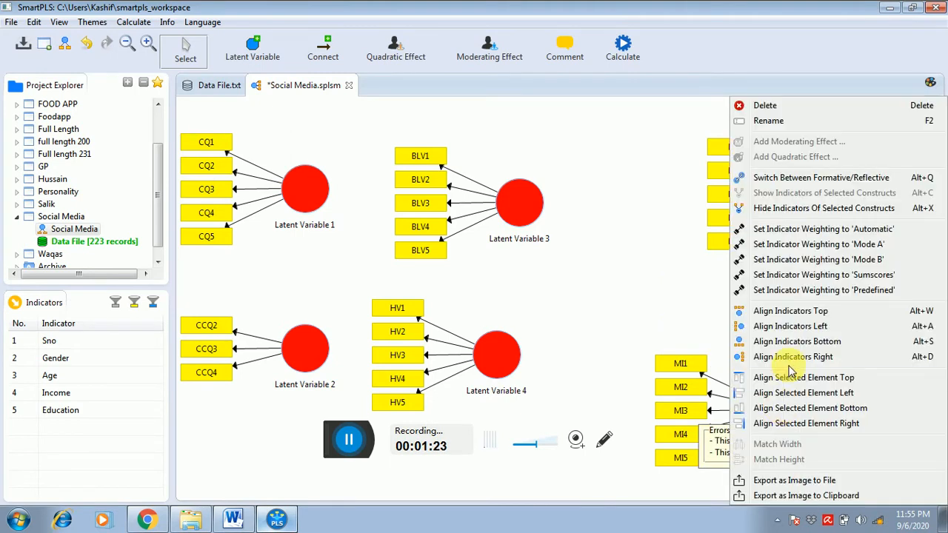
click(829, 359)
right_click(840, 207)
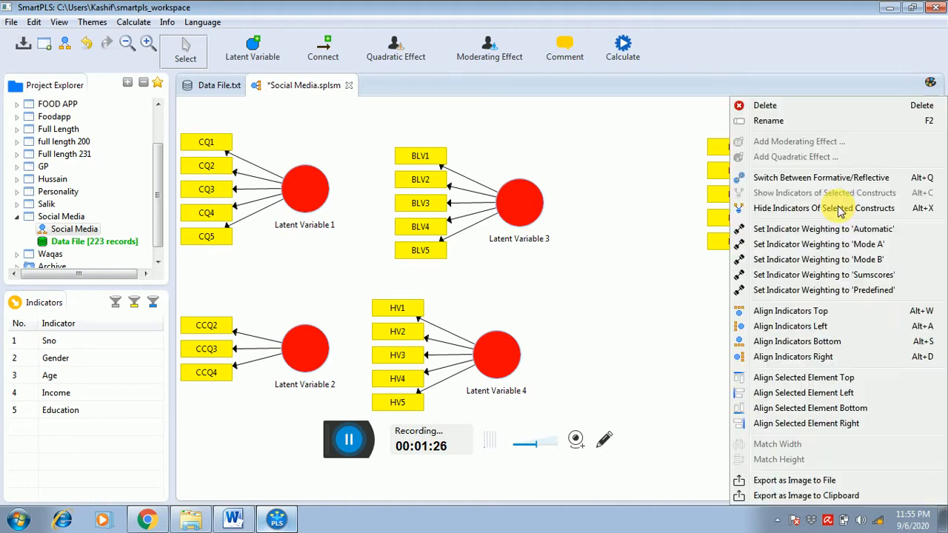
click(813, 358)
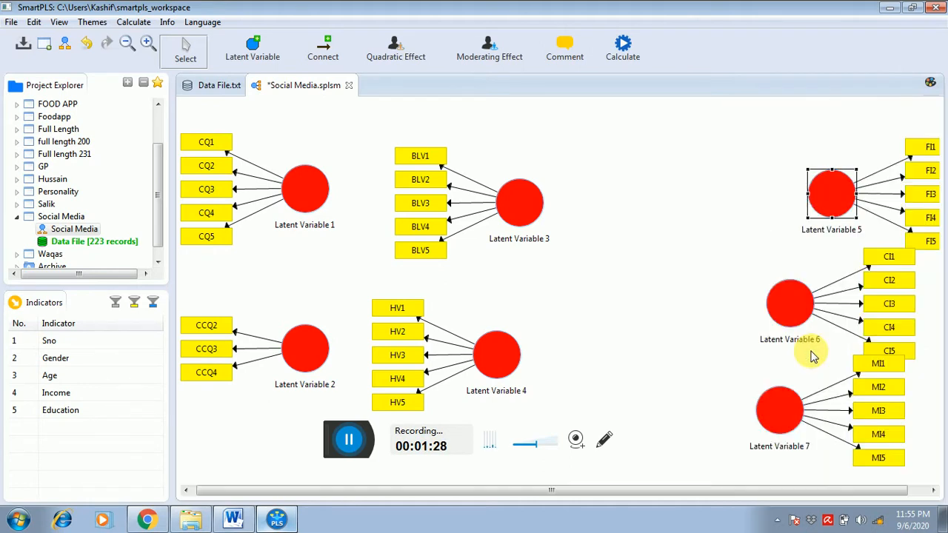
- Shift Latent Variables 5, 6 and 7 slightly left and up so their indicators fit on the canvas
drag(811, 190, 782, 176)
drag(778, 307, 771, 296)
click(776, 413)
drag(776, 413, 772, 404)
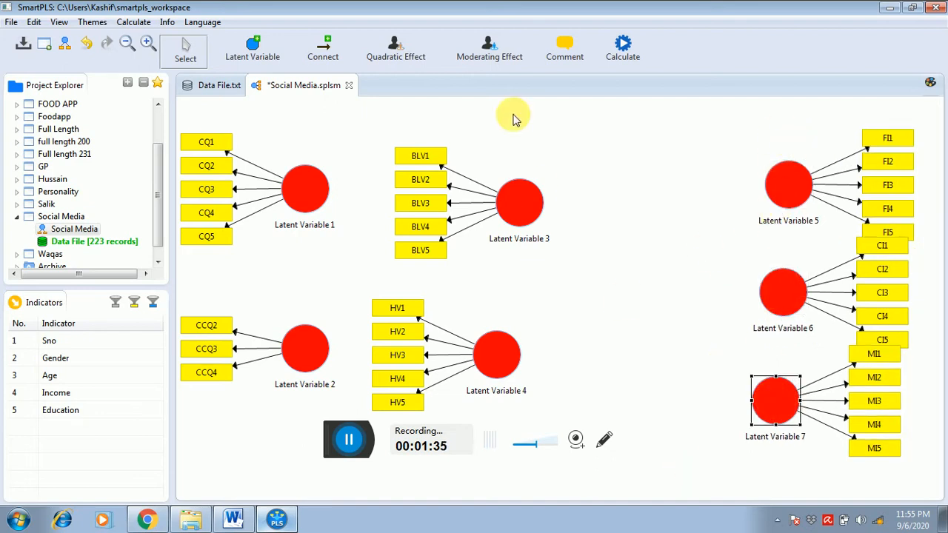
- Add a new latent variable to the left of Latent Variable 6 and connect it to Latent Variables 5, 6 and 7
click(253, 52)
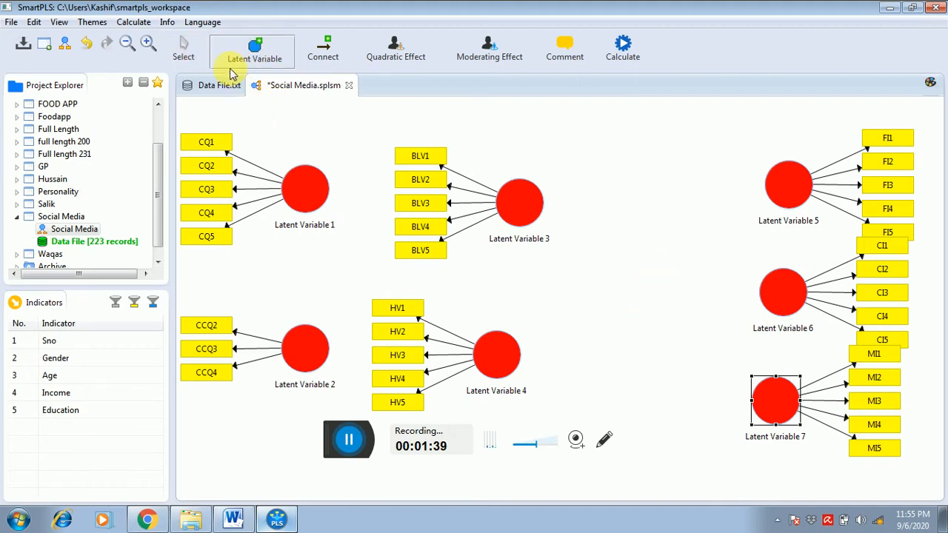
click(649, 288)
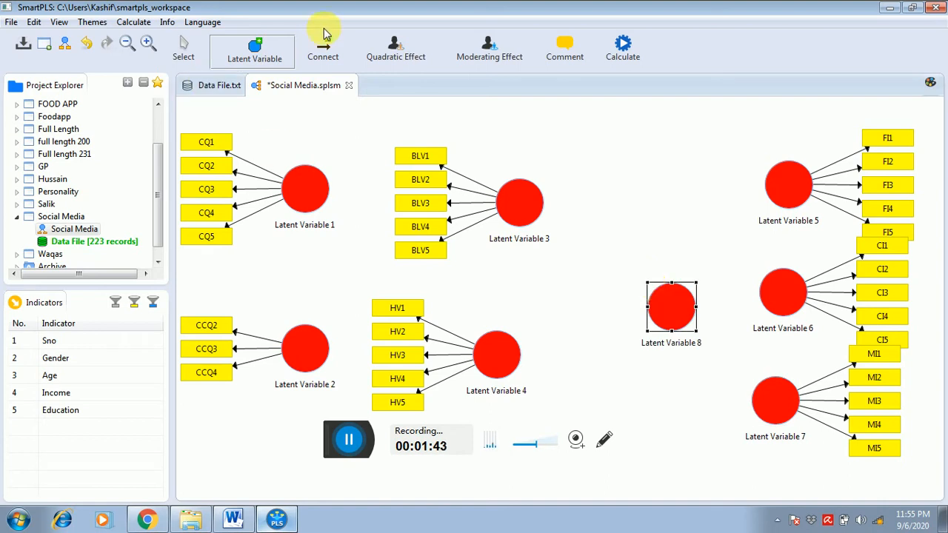
click(325, 54)
click(652, 302)
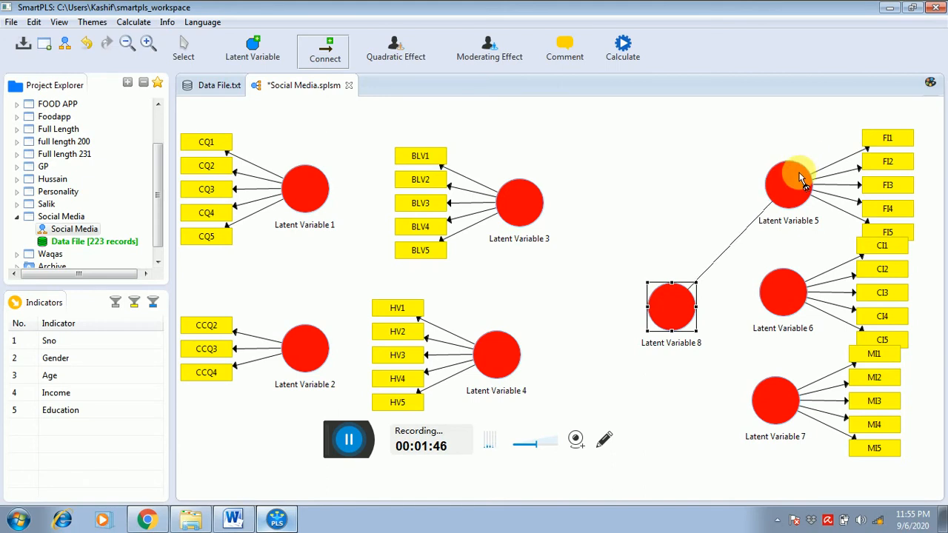
click(669, 306)
click(785, 293)
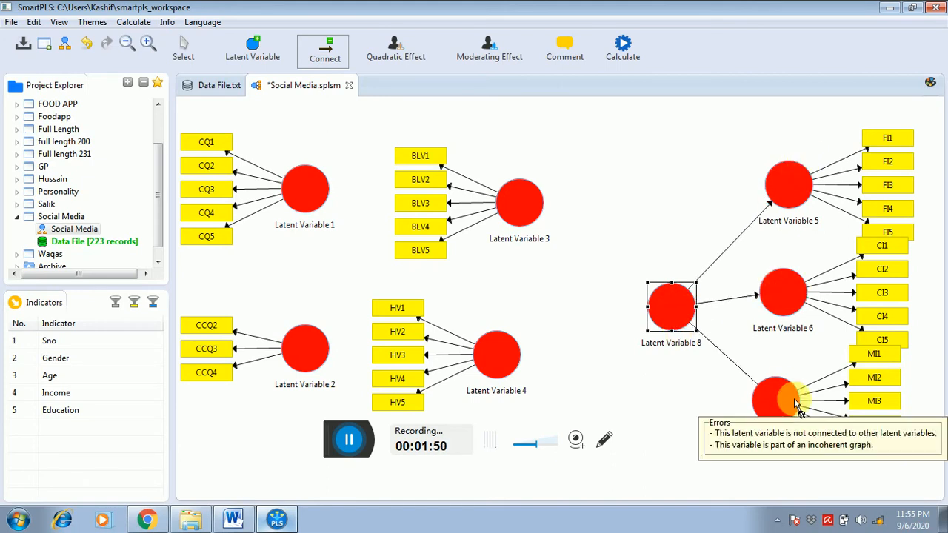
click(768, 400)
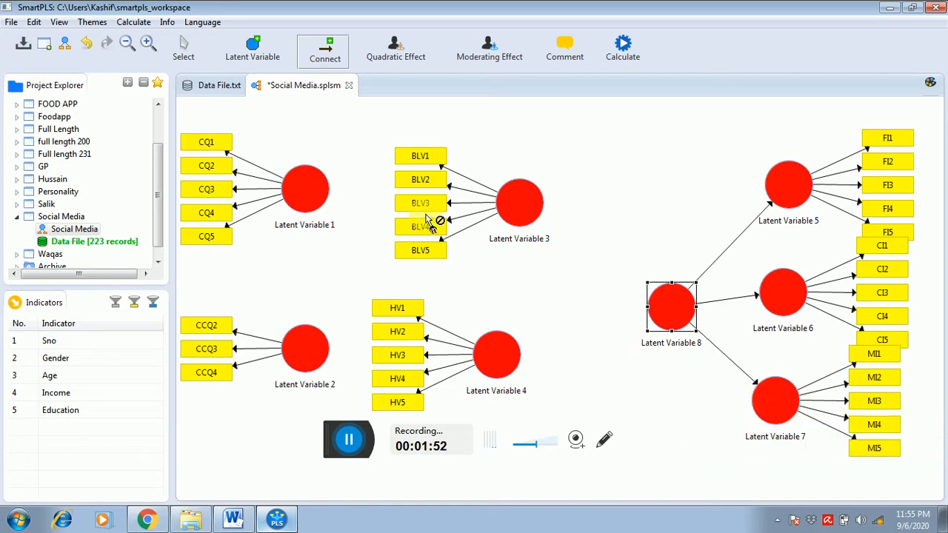
key(alt+Tab)
key(alt+Tab)
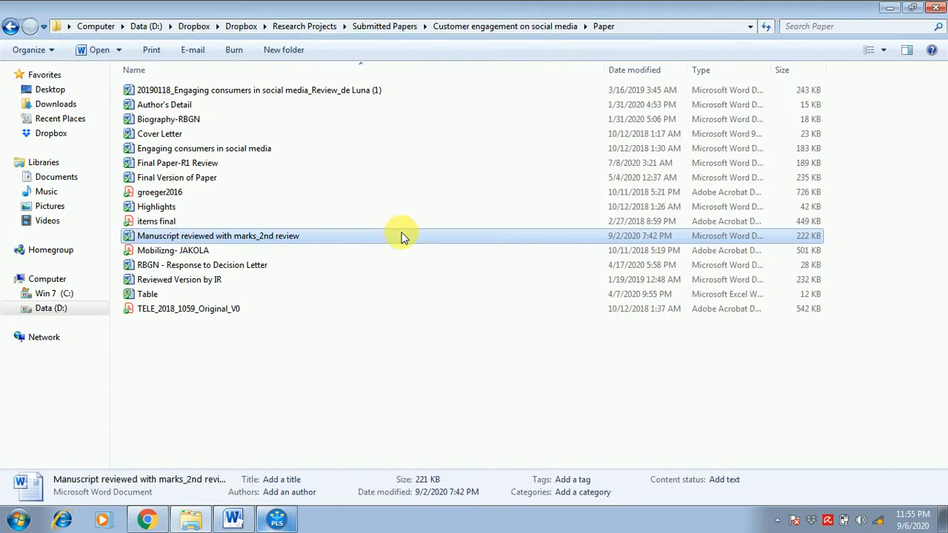
key(alt+Tab)
click(276, 518)
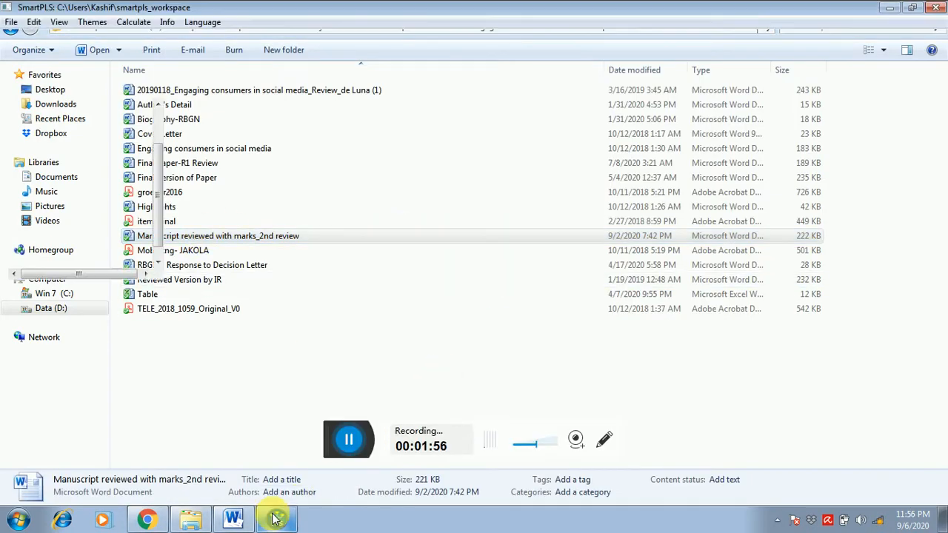
- Draw paths from Latent Variable 1 and from Latent Variable 2 to both Latent Variables 3 and 4
click(291, 196)
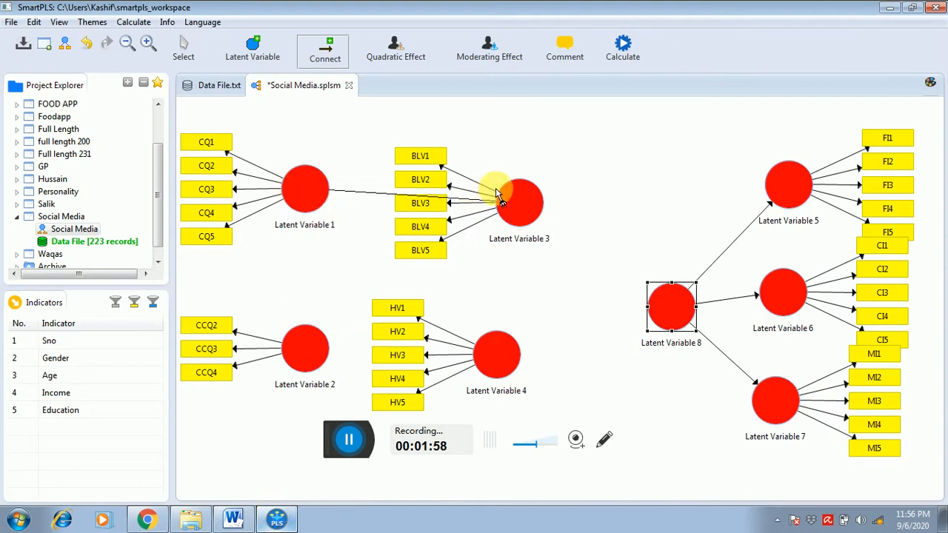
click(509, 190)
click(318, 186)
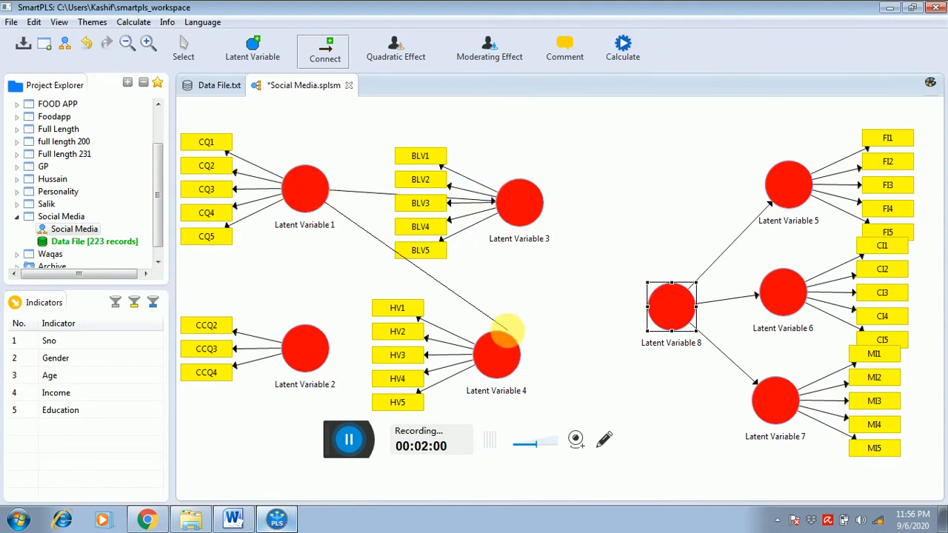
click(499, 362)
click(311, 355)
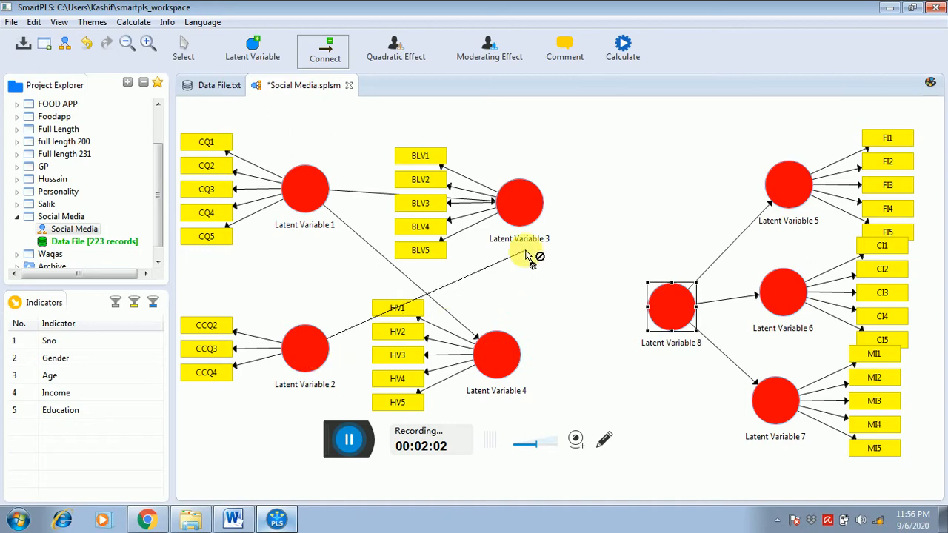
click(525, 200)
click(340, 349)
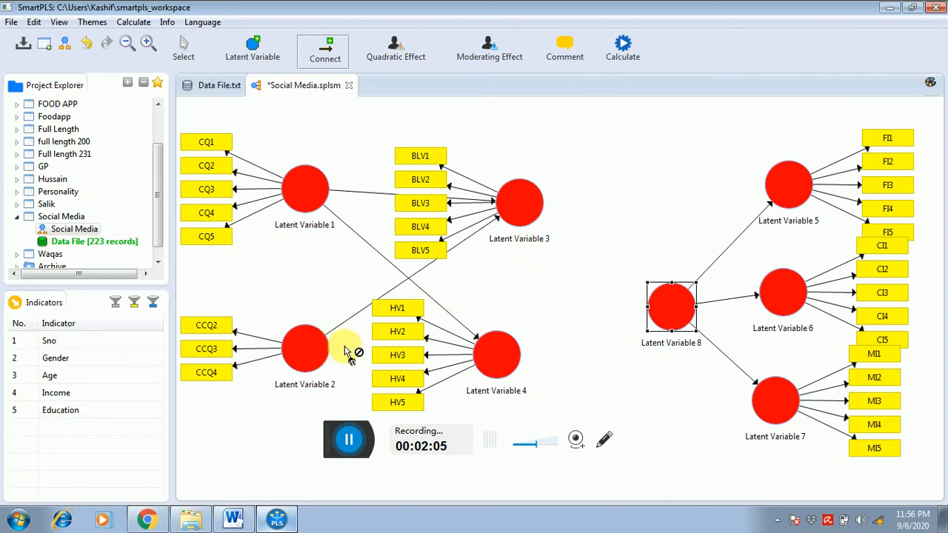
click(495, 352)
- Connect Latent Variables 3 and 4 to Latent Variable 8
click(518, 203)
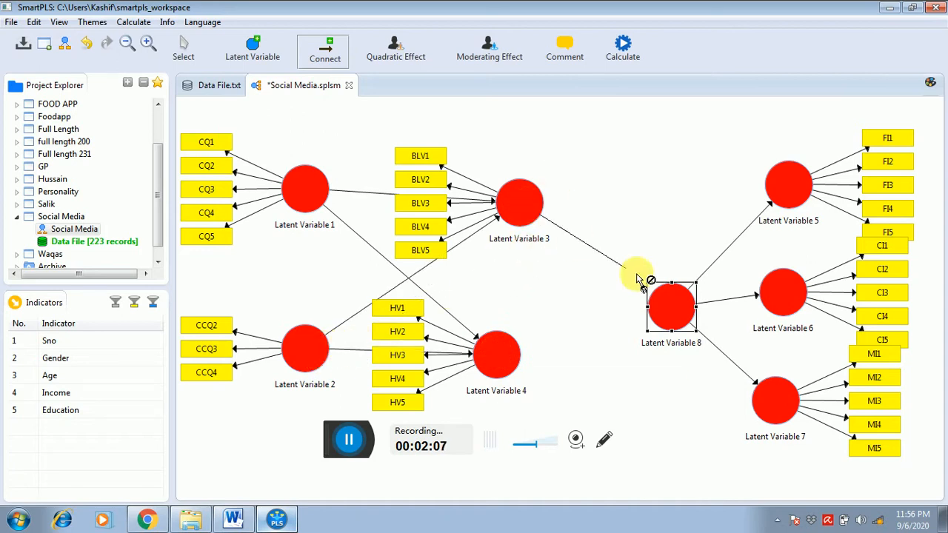
click(668, 303)
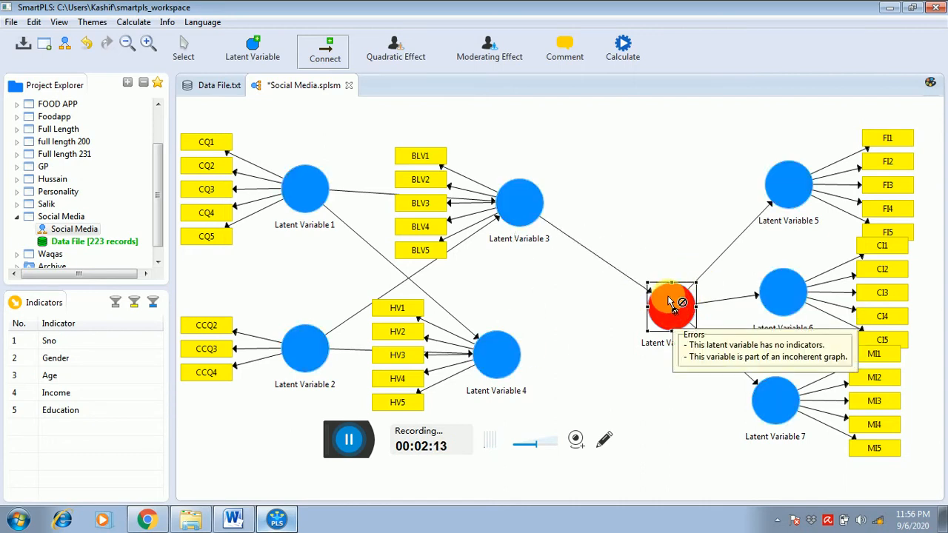
click(488, 342)
click(680, 310)
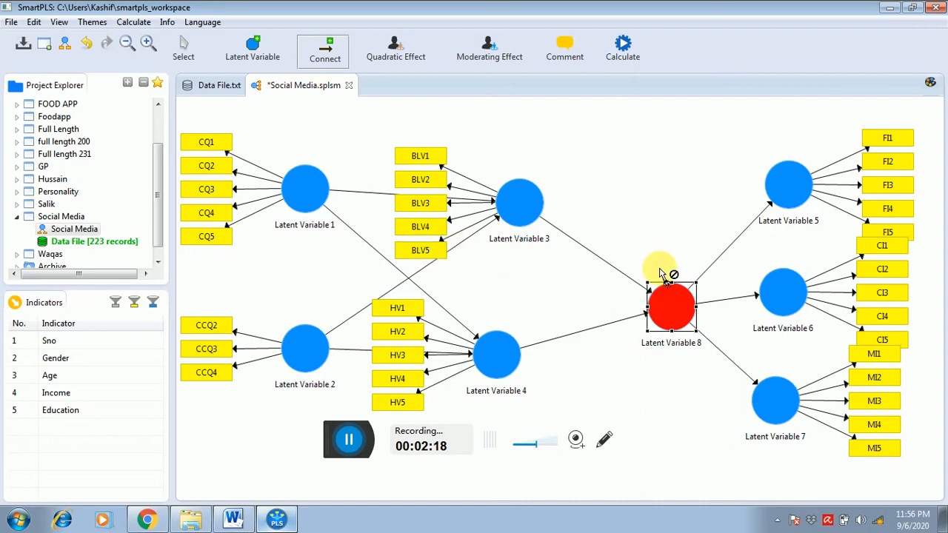
right_click(690, 313)
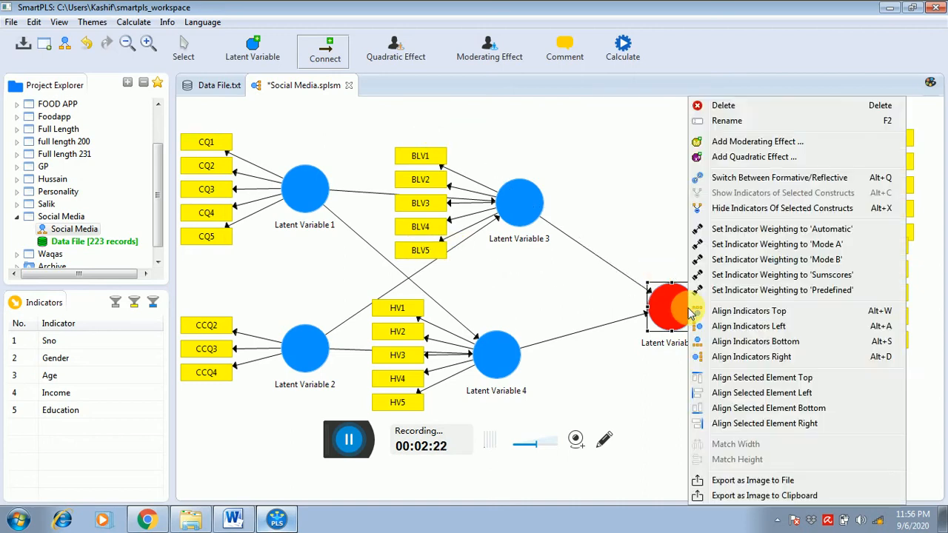
click(666, 237)
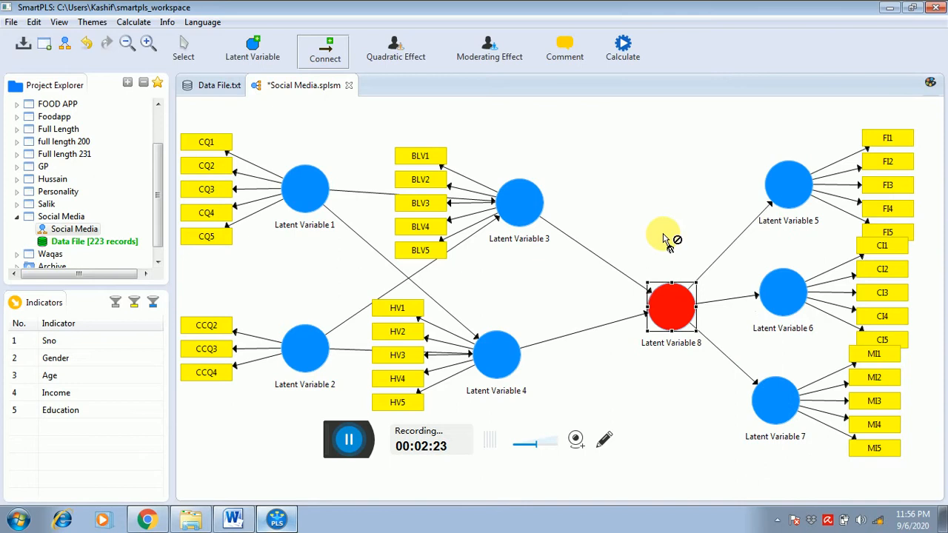
- Move Latent Variables 5, 6 and 7 with their indicators a little closer to Latent Variable 8
click(184, 48)
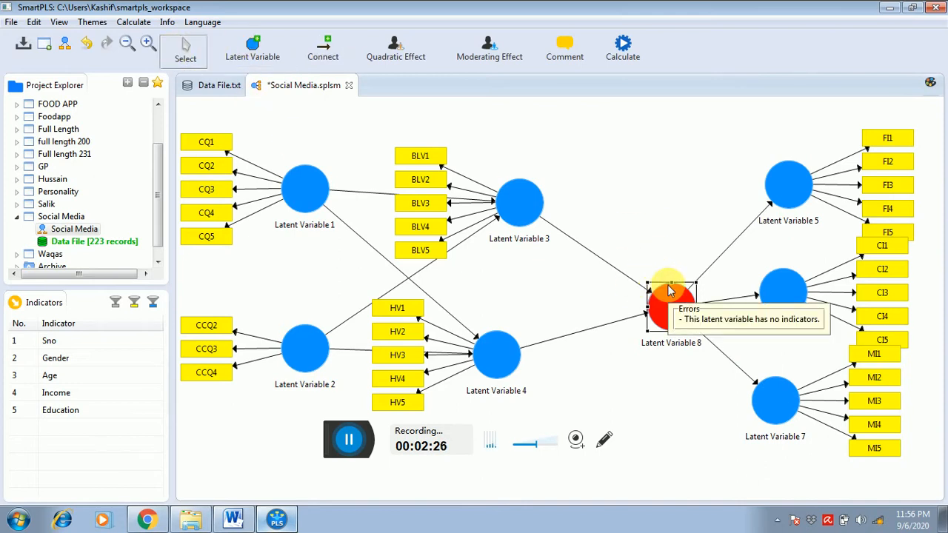
drag(801, 180, 774, 181)
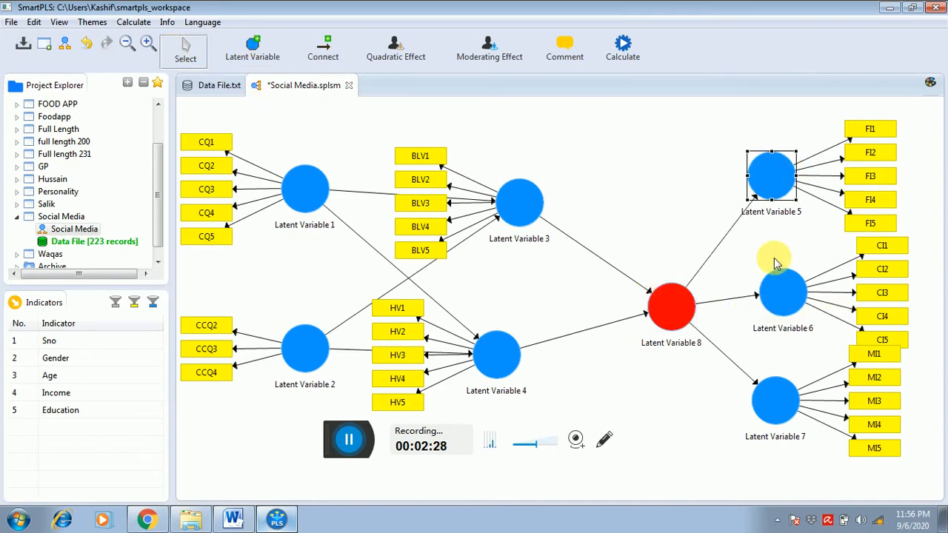
mouse_move(776, 260)
mouse_down()
mouse_move(772, 267)
mouse_move(769, 257)
mouse_up()
drag(779, 382, 771, 379)
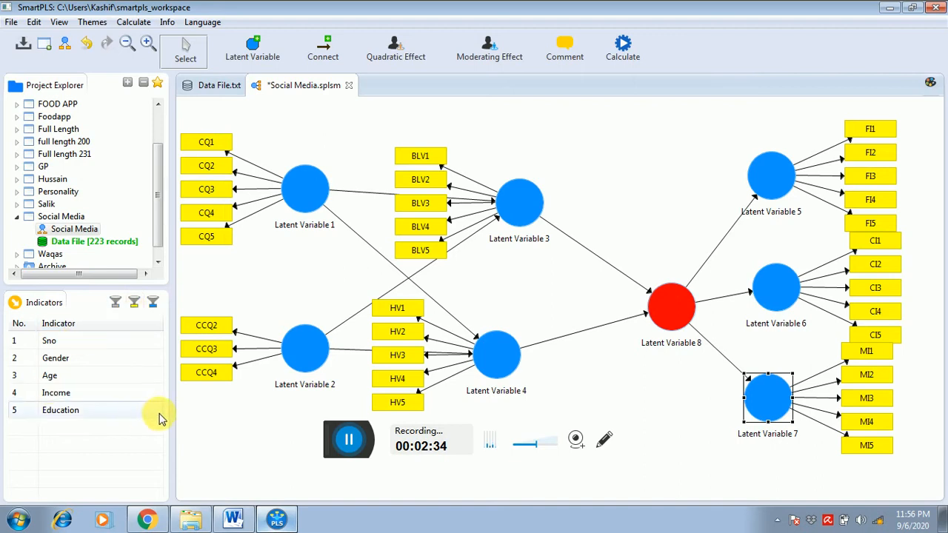
- Show the indicators already used in the model in the indicator list and locate FI1
click(136, 310)
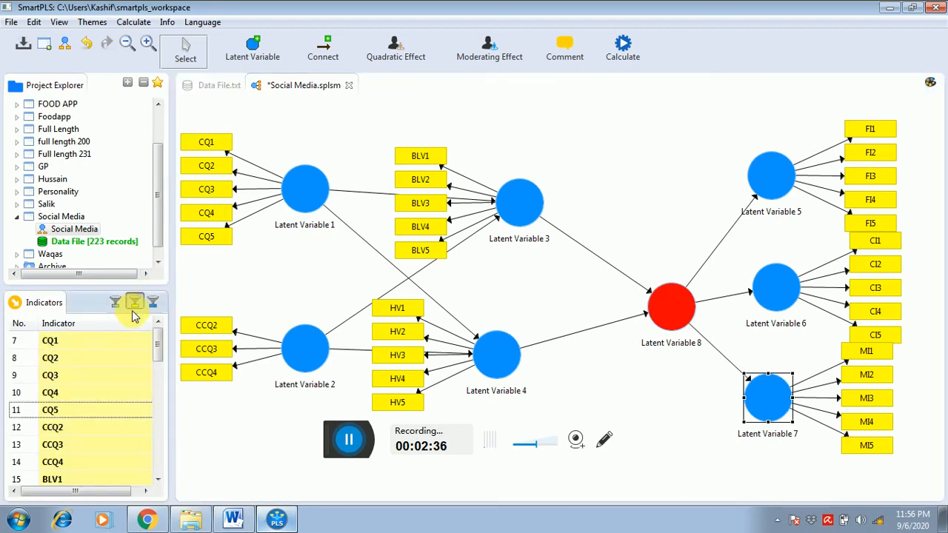
click(80, 407)
key(Down)
key(Down)
key(Down)
key(Down)
key(Down)
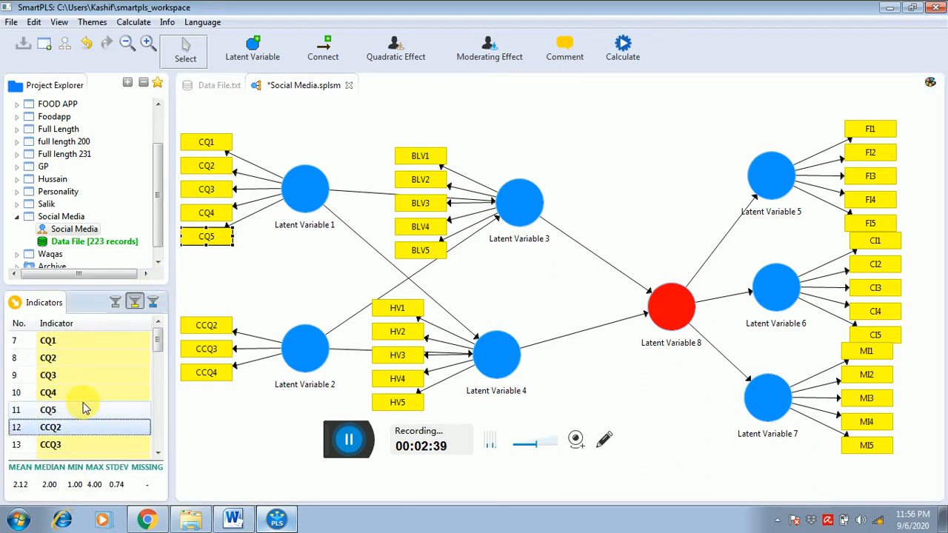
key(Down)
key(Down)
key(Down)
key(Down)
key(Down)
key(Down)
key(Down)
key(Down)
key(Down)
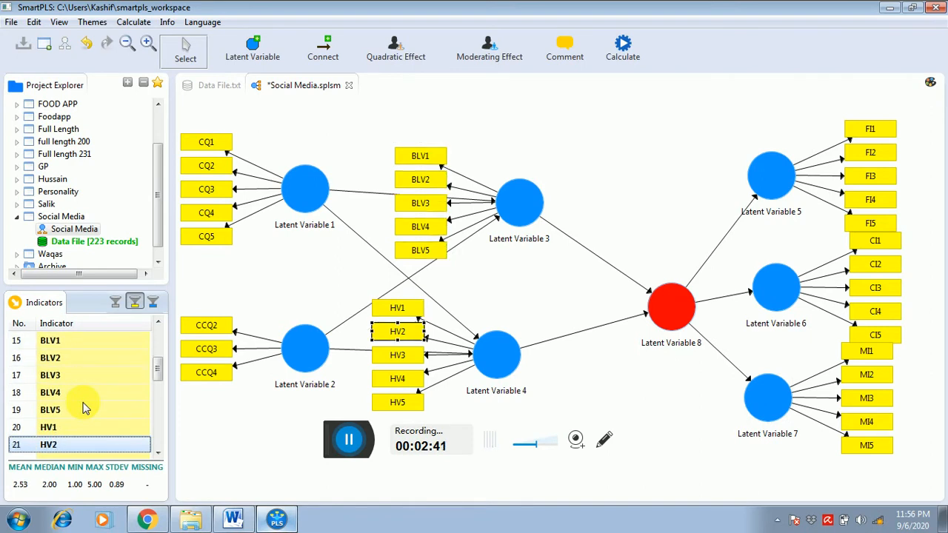
key(Down)
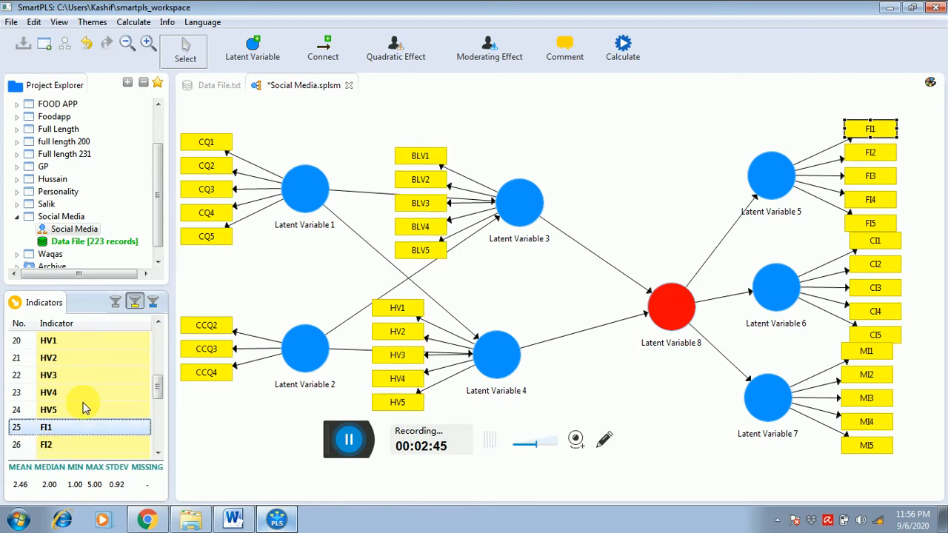
- Check the research model figure in the Word manuscript for the CEB Intentions dimensions, and return to SmartPLS
key(alt+Tab)
key(Tab)
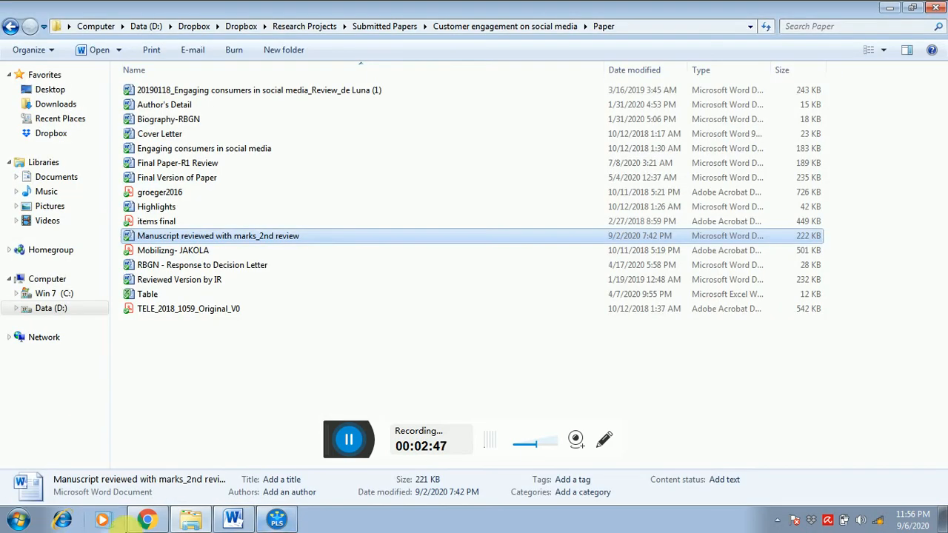
click(233, 519)
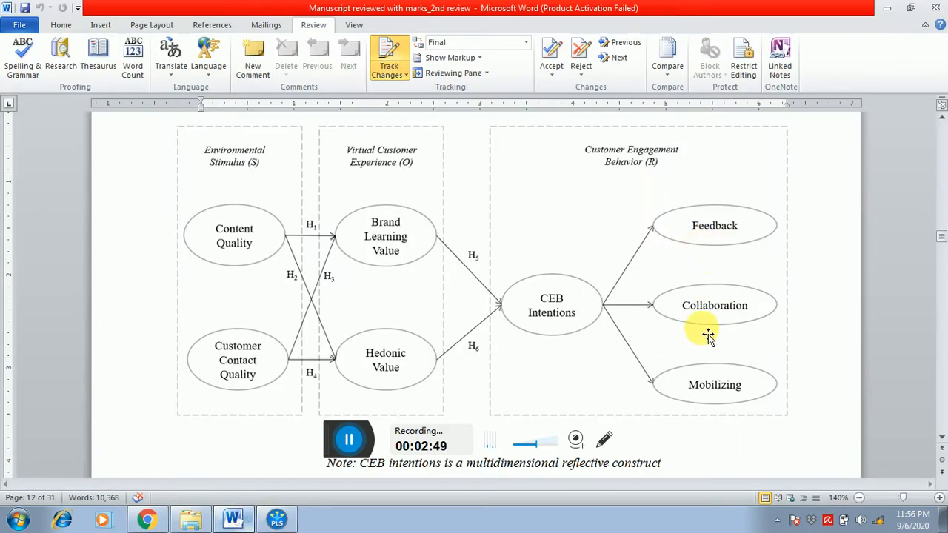
click(276, 519)
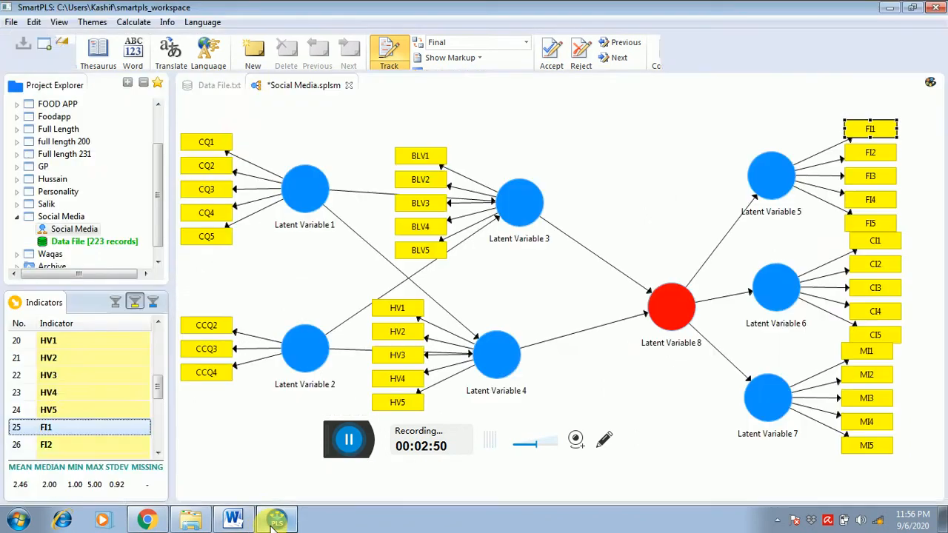
- Assign all the indicators FI1–FI5, CI1–CI5 and MI1–MI5 to Latent Variable 8
drag(46, 427, 172, 437)
drag(78, 342, 672, 309)
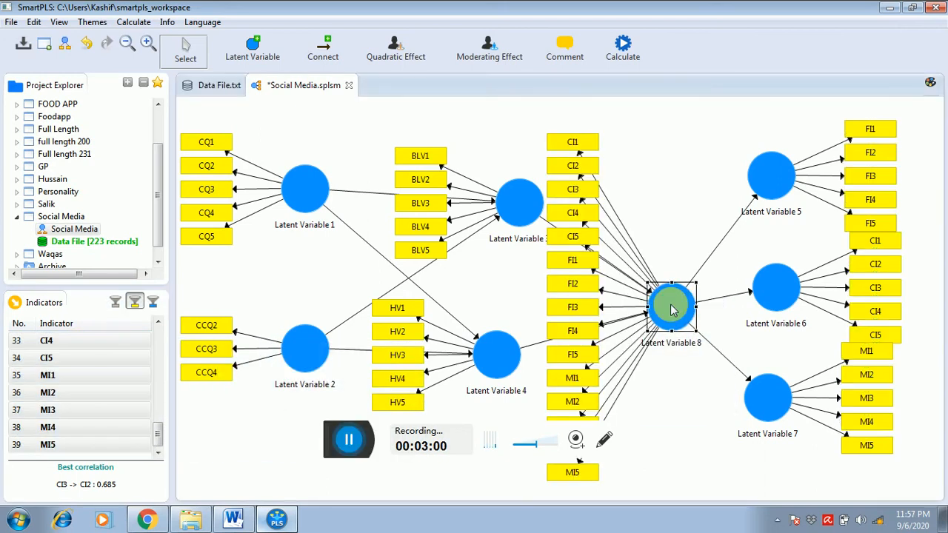
- Rename Latent Variable 1, measured by CQ1–CQ5, as CQ
click(290, 199)
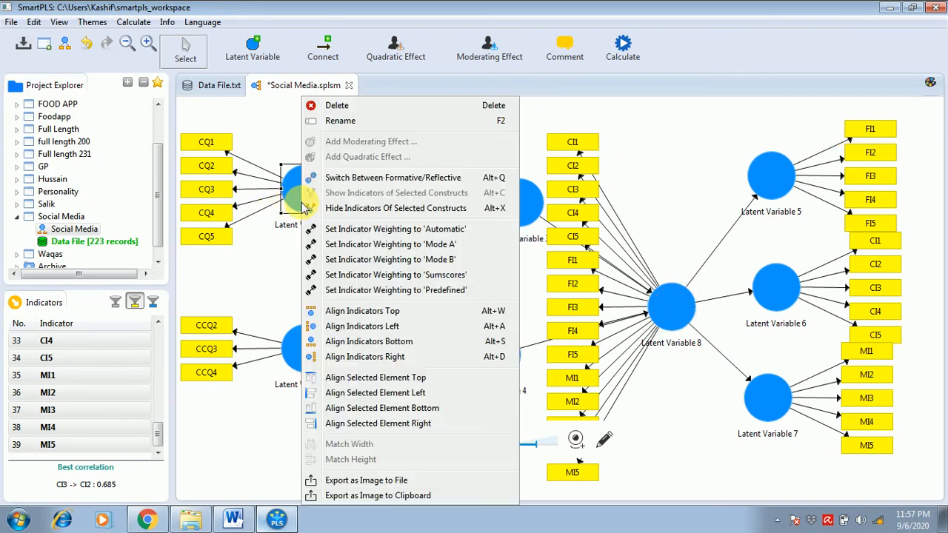
right_click(295, 189)
click(342, 121)
text(c)
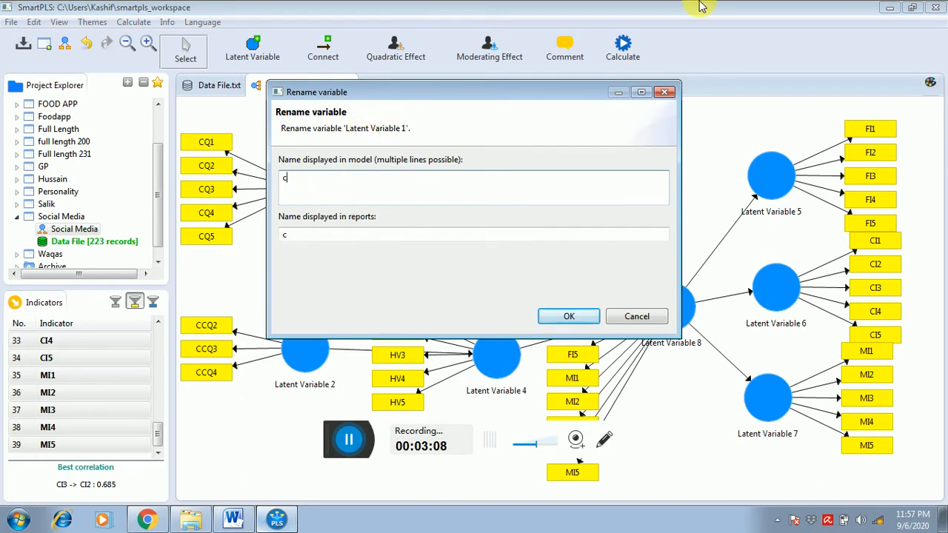
key(BackSpace)
text(CQ)
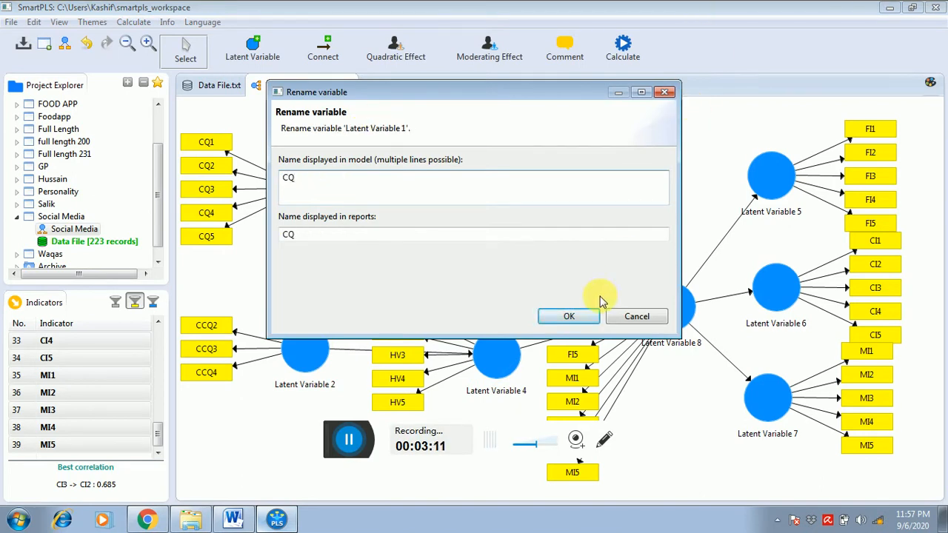
click(569, 316)
- Rename Latent Variable 2, measured by CCQ2–CCQ4, as CCQ
click(308, 355)
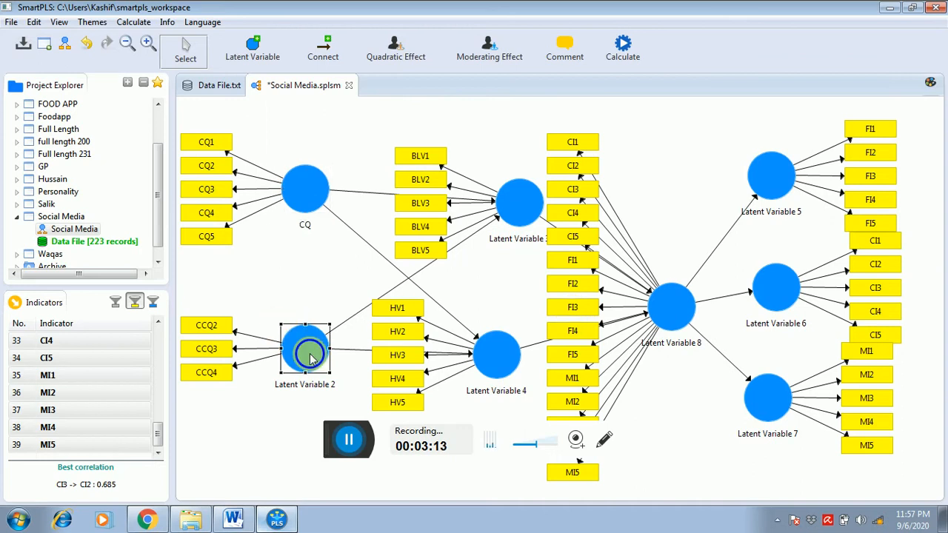
right_click(311, 359)
click(362, 122)
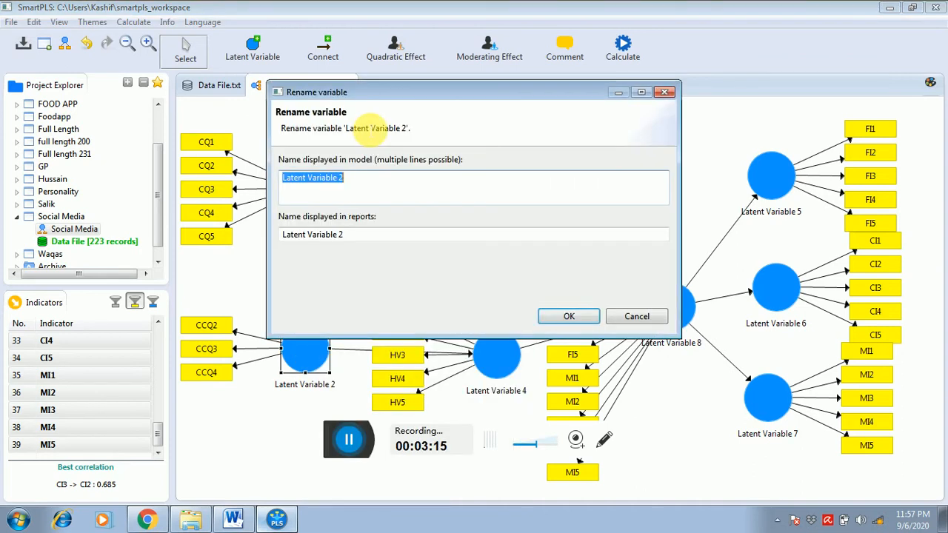
text(CCQ)
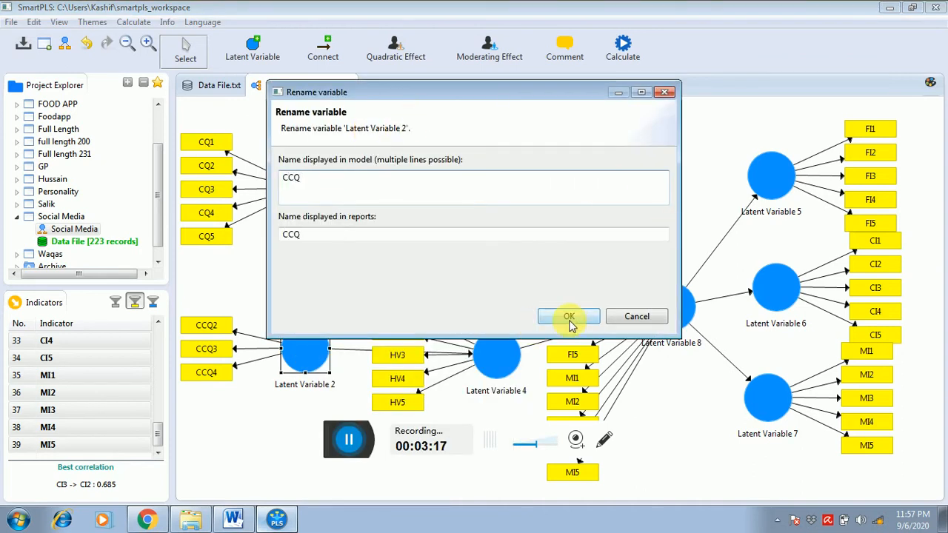
click(569, 316)
- Rename Latent Variable 3, measured by the BLV indicators, as BLV
right_click(519, 221)
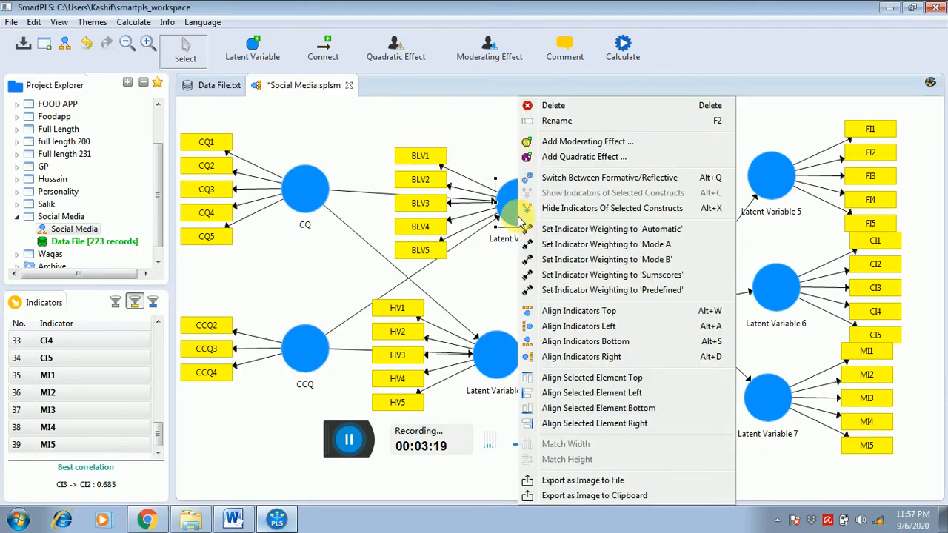
click(562, 123)
text(BLV)
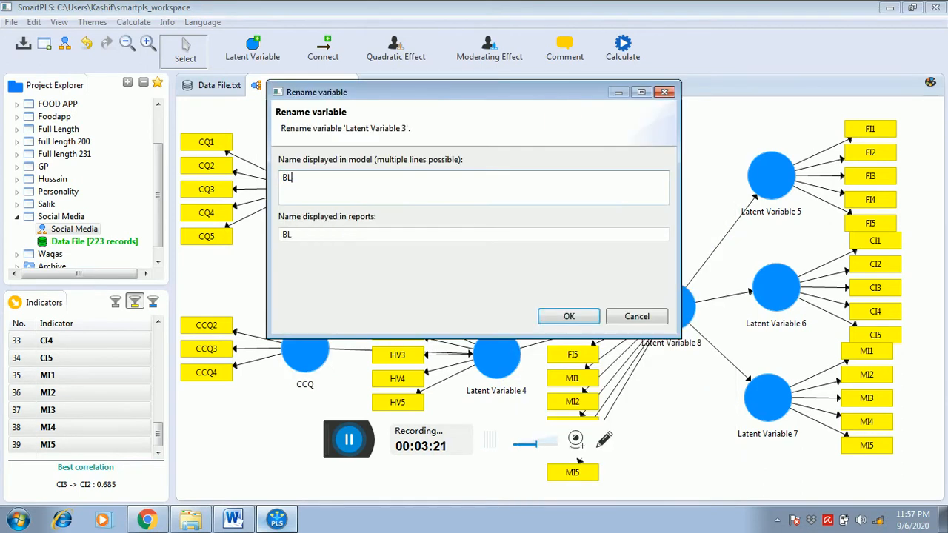
click(590, 313)
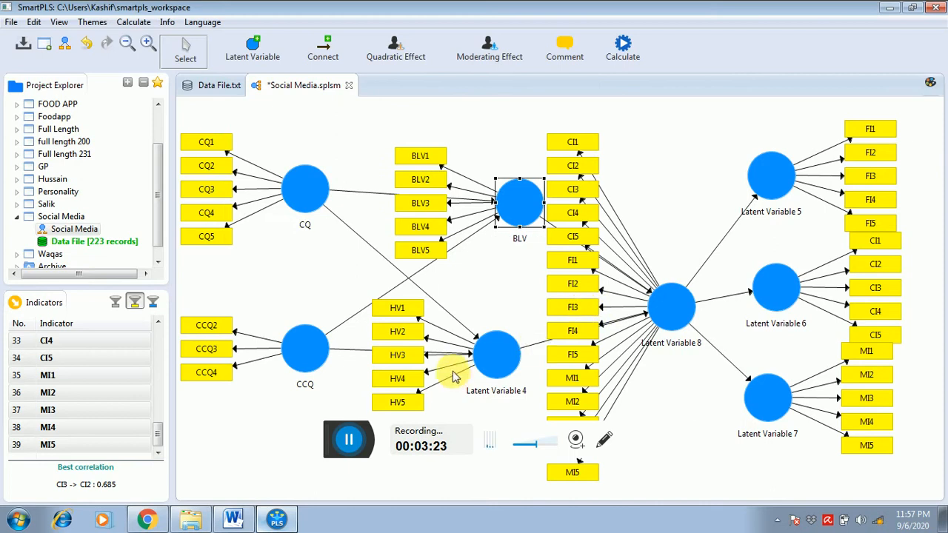
- Rename Latent Variable 4, measured by the HV indicators, as HV
click(488, 361)
right_click(487, 361)
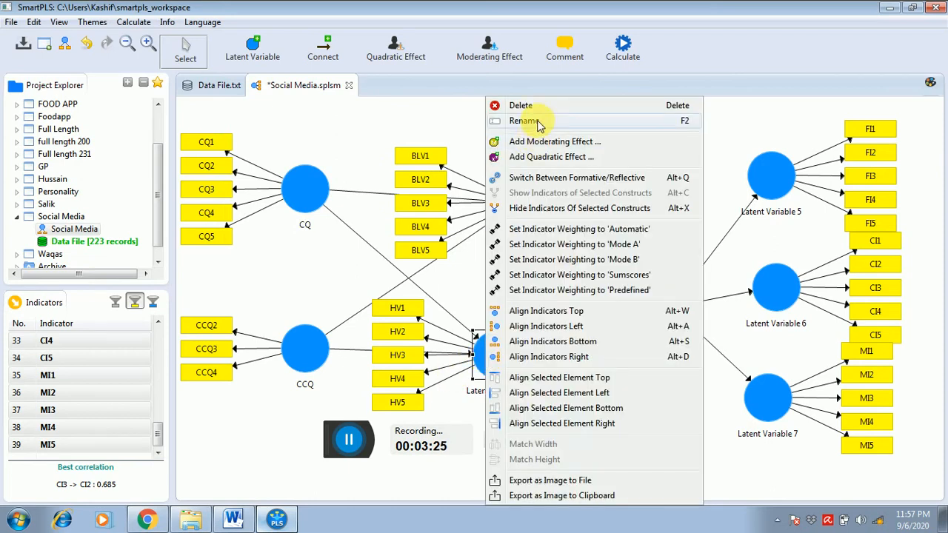
click(537, 123)
text(FV)
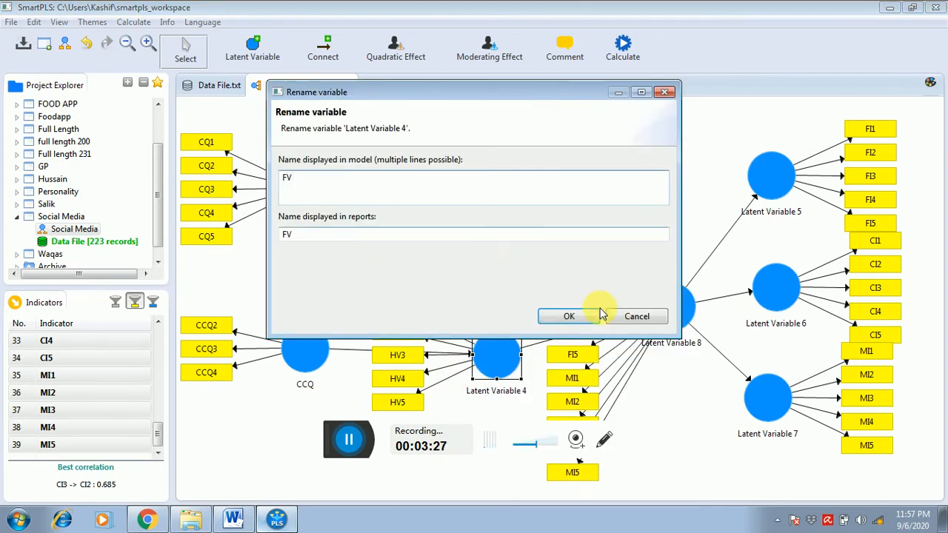
key(BackSpace)
key(BackSpace)
text(HV)
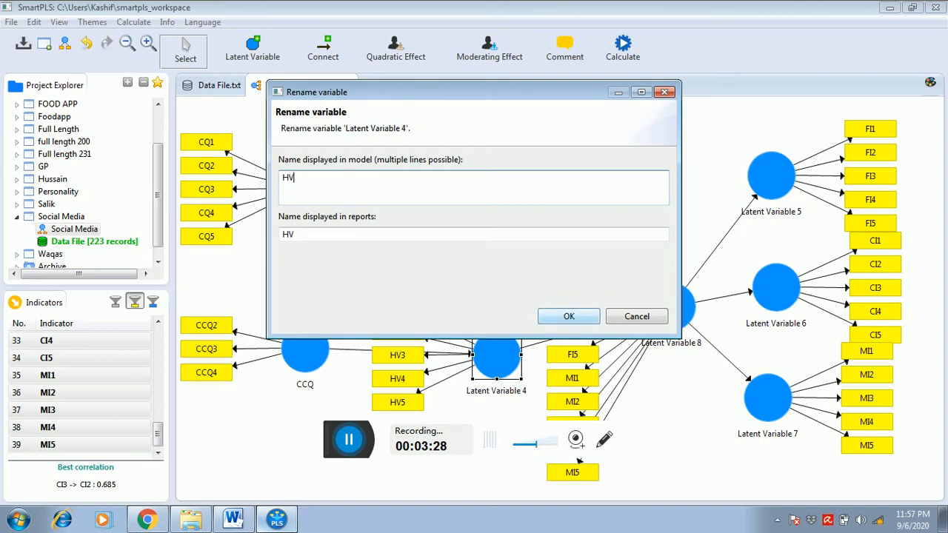
click(568, 317)
- Rename the higher-order construct Latent Variable 8 as CEB
click(669, 311)
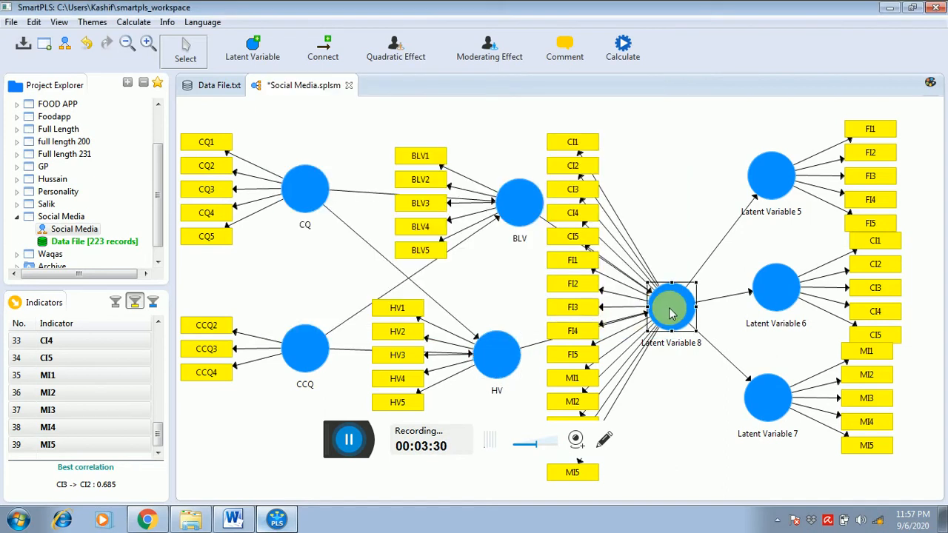
right_click(670, 314)
click(710, 120)
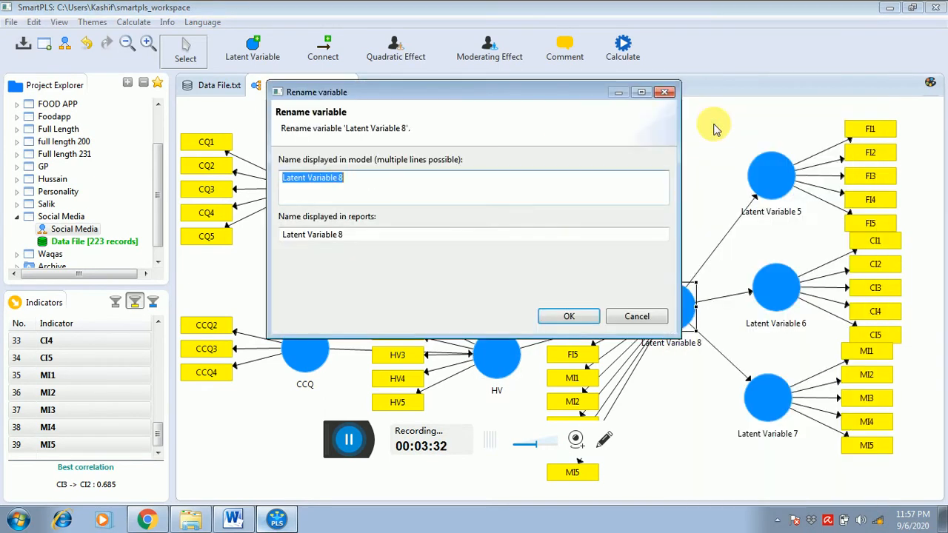
text(CEB)
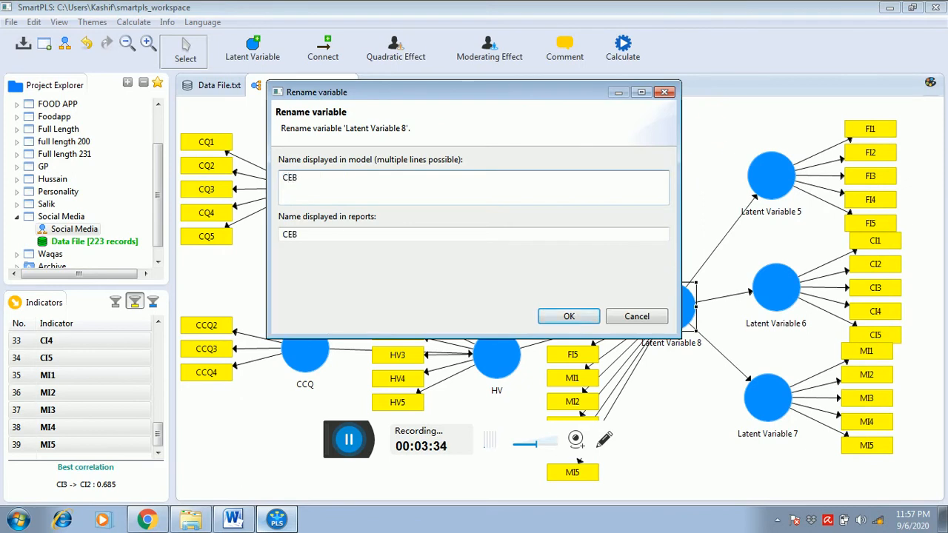
click(578, 318)
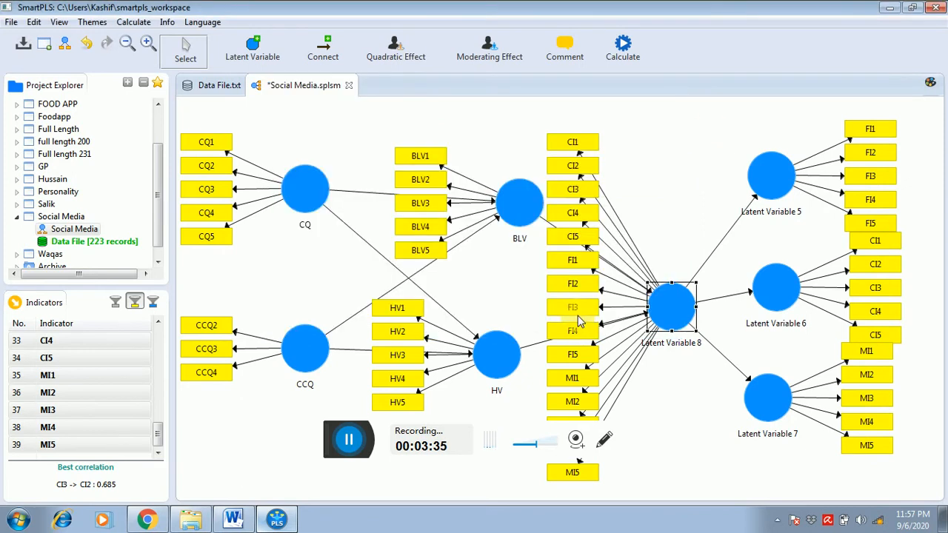
- Rename Latent Variable 5, measured by FI1–FI5, as F
click(774, 190)
right_click(769, 172)
key(Escape)
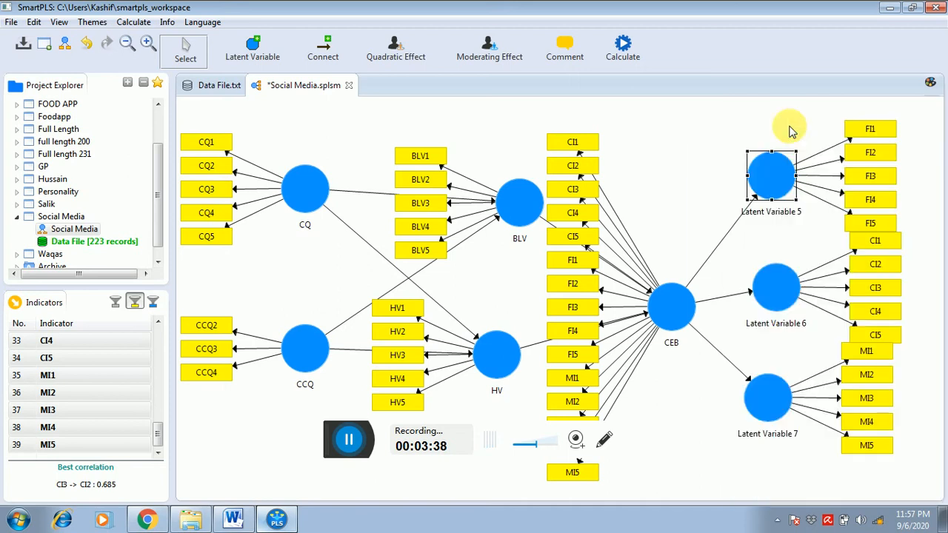
key(F2)
text(F)
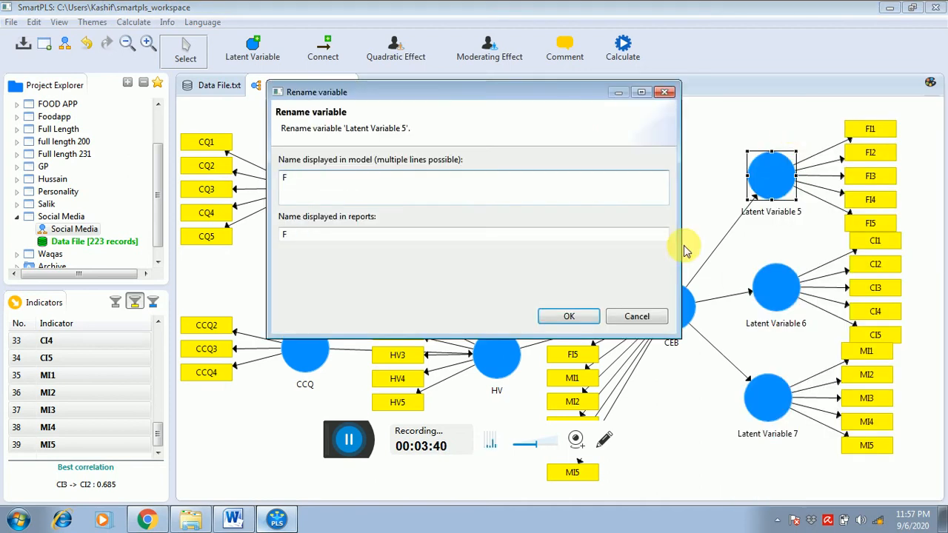
click(564, 315)
- Rename Latent Variable 6, measured by CI1–CI5, as C
click(782, 297)
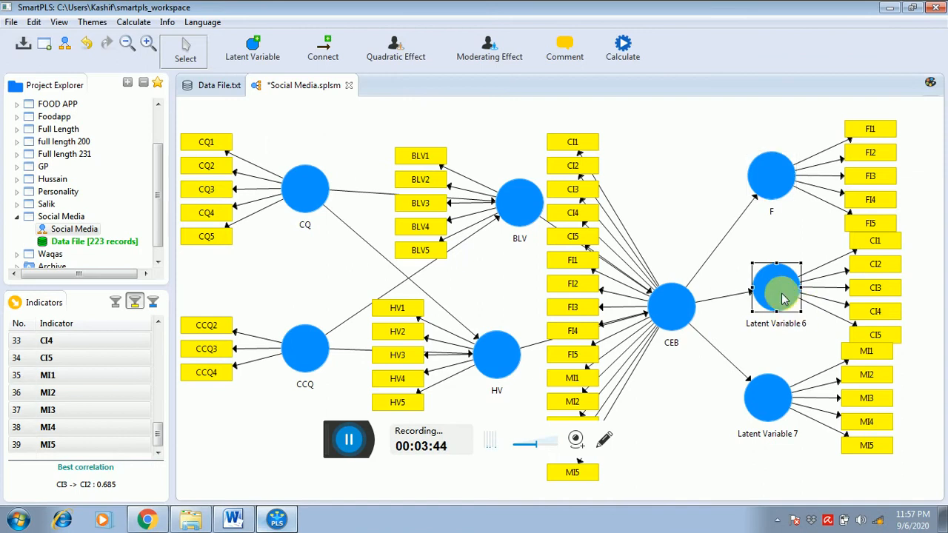
right_click(782, 296)
click(768, 121)
text(CI)
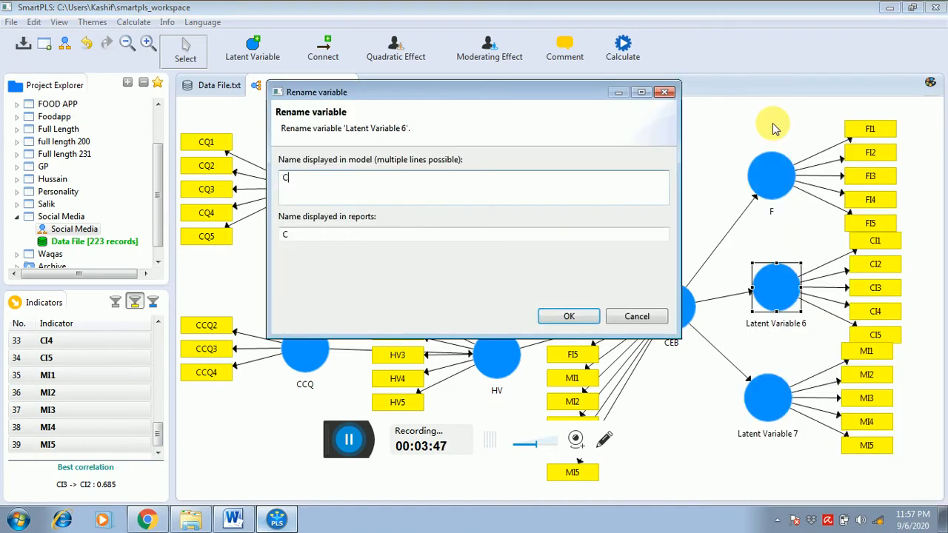
click(563, 315)
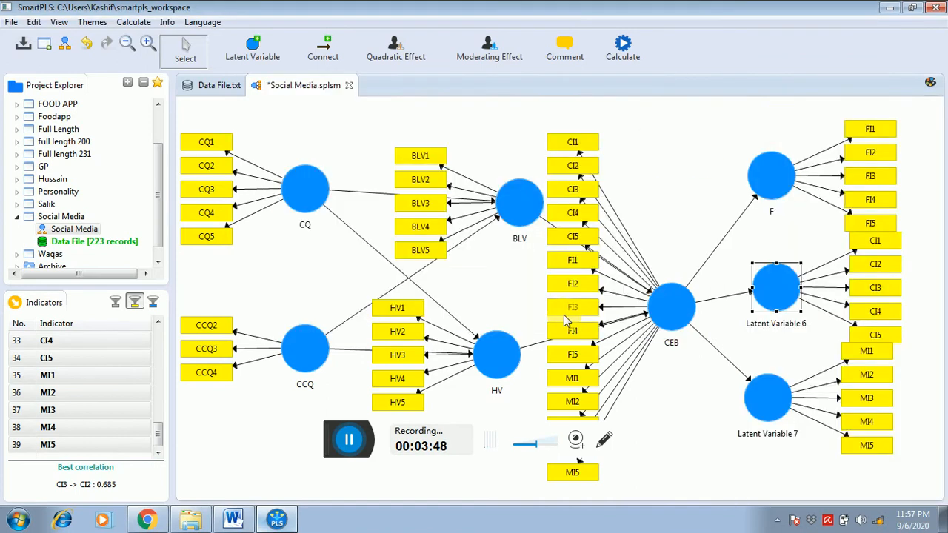
- Rename Latent Variable 7, measured by MI1–MI5, as M
right_click(783, 411)
click(768, 120)
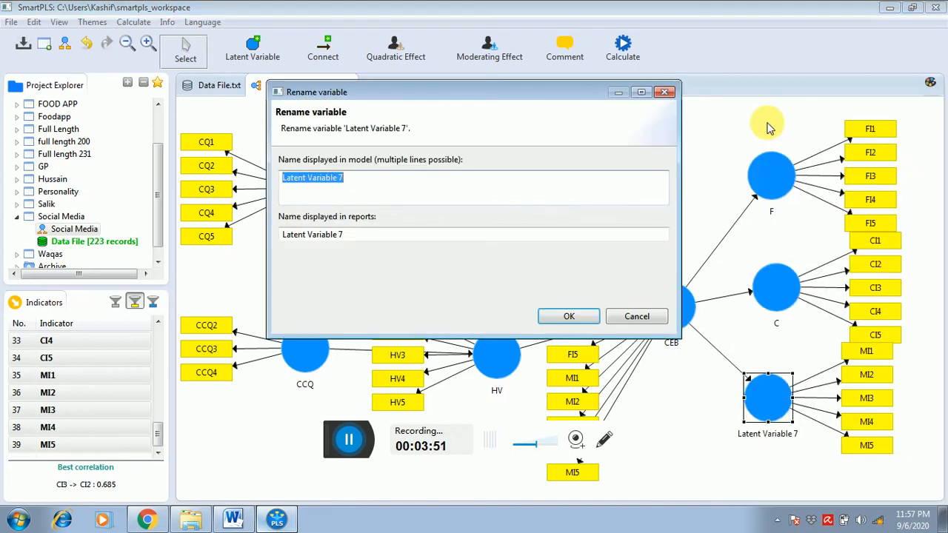
text(M)
click(574, 318)
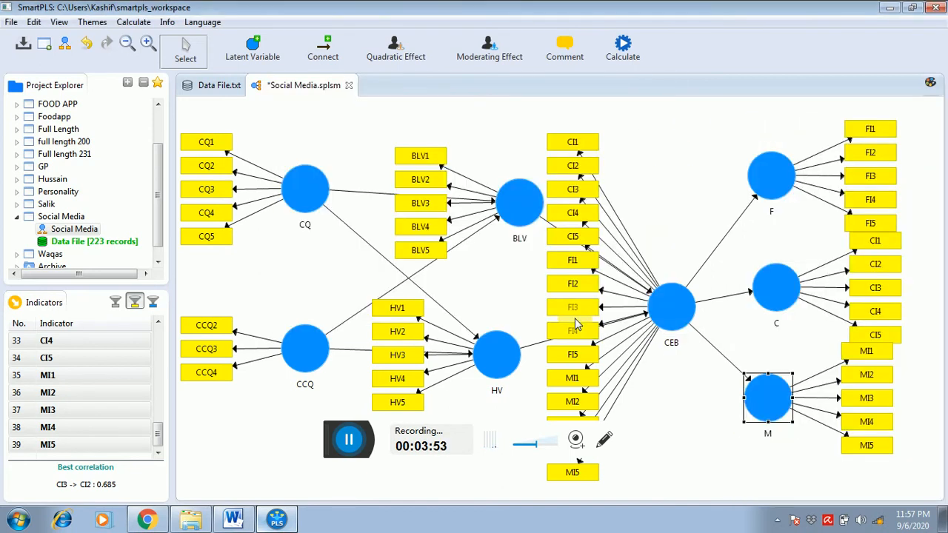
- Run the PLS Algorithm with path weighting, 300 maximum iterations and stop criterion 7, and return to the Social Media model to view the loadings
click(622, 58)
click(631, 63)
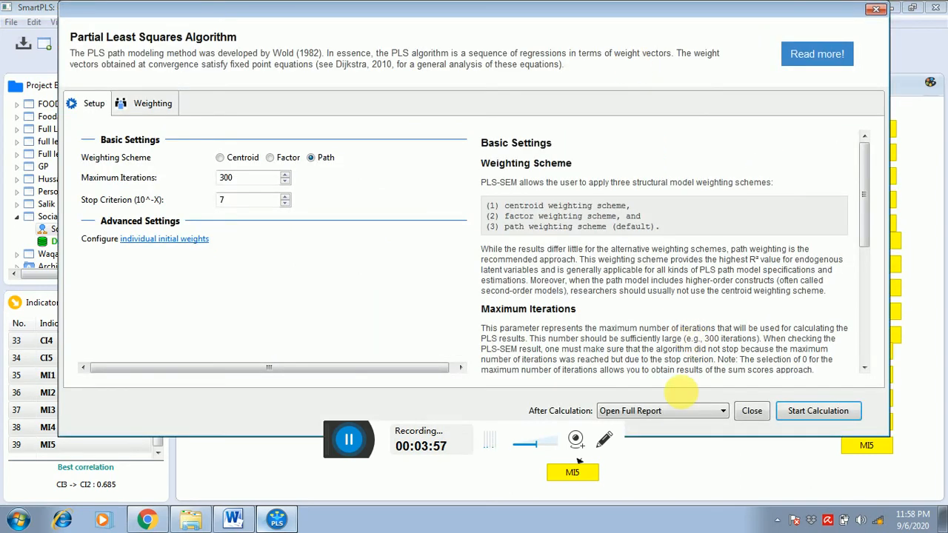
click(797, 411)
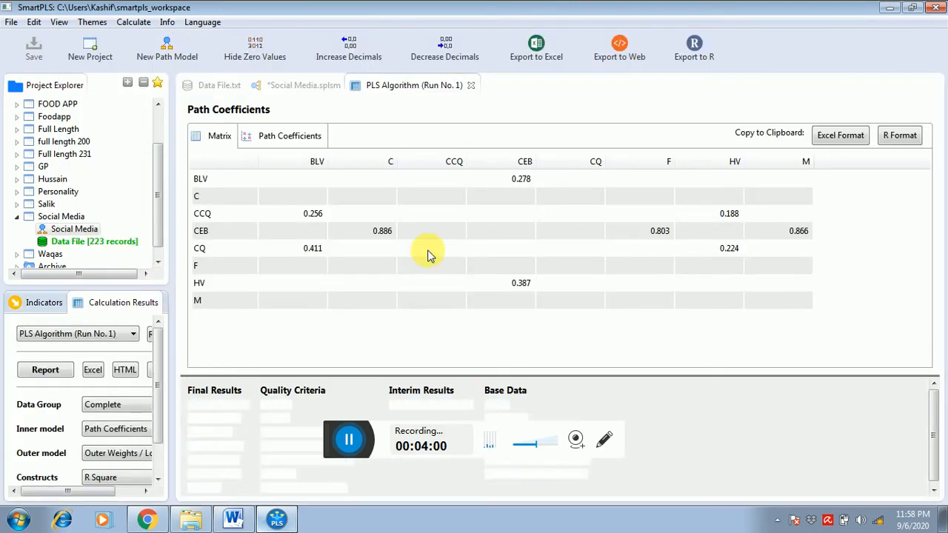
click(307, 86)
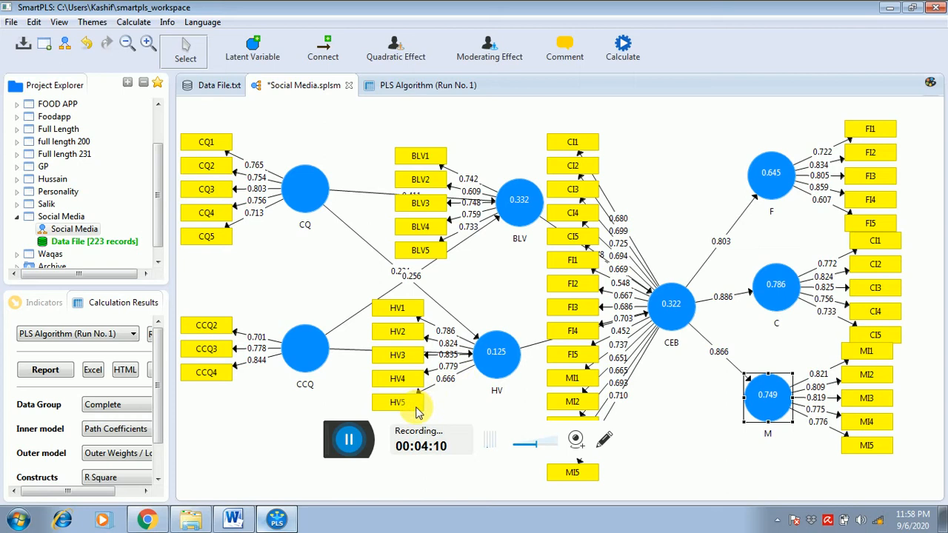
- Delete indicator BLV2 from the BLV construct and indicator HV5 from the HV construct
click(440, 187)
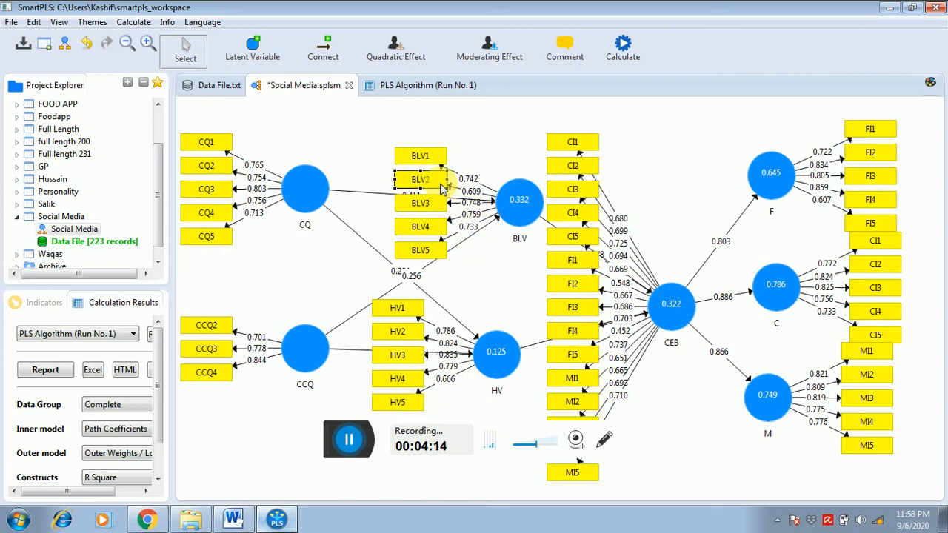
key(Delete)
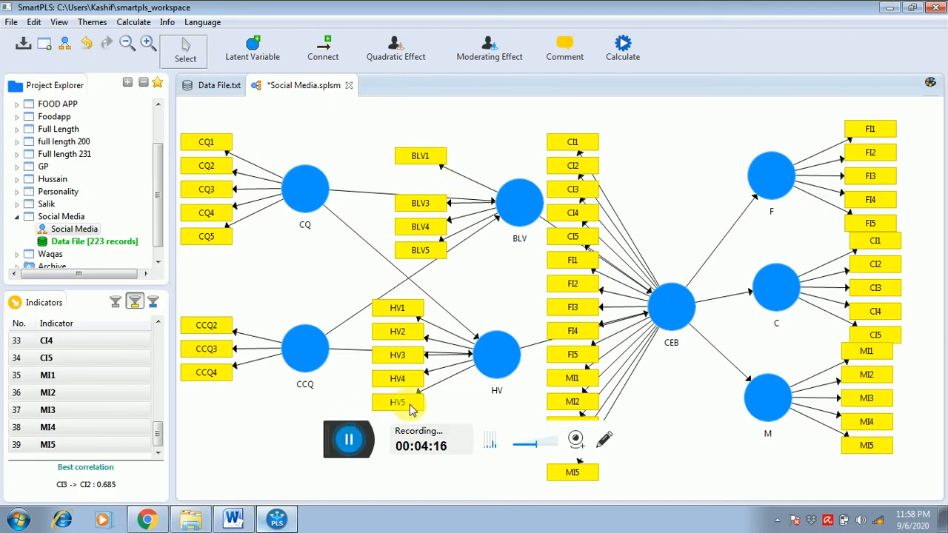
key(Delete)
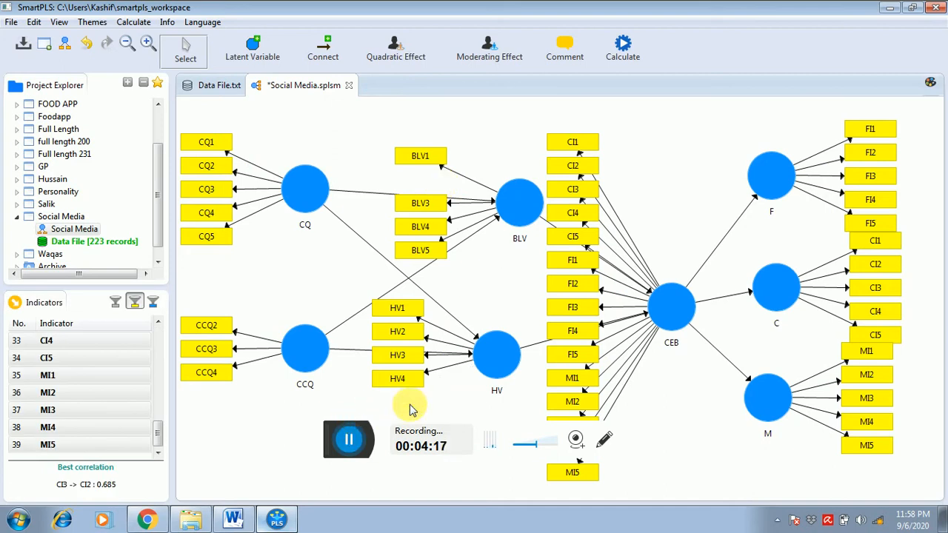
- Recalculate the reduced model with the PLS Algorithm and show the new results on the Social Media path diagram
click(622, 59)
click(627, 64)
key(Return)
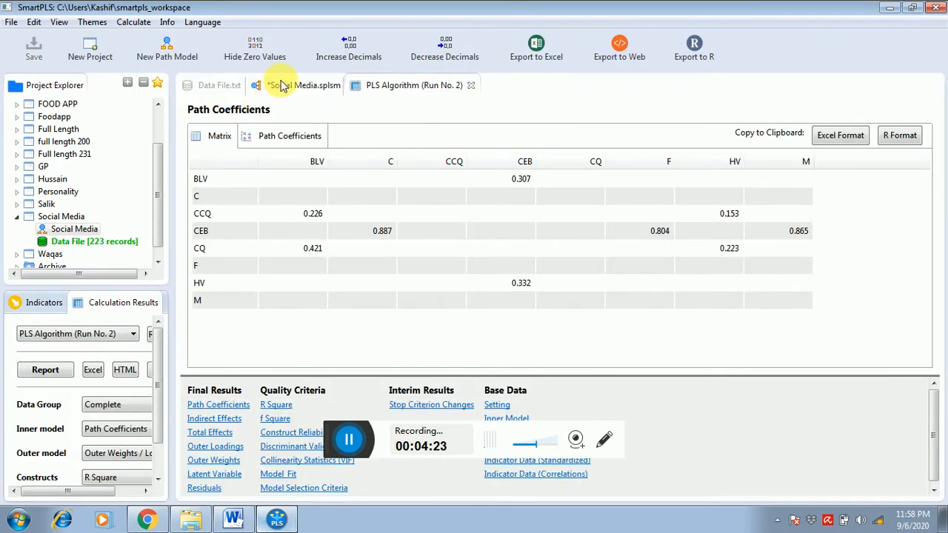
click(281, 85)
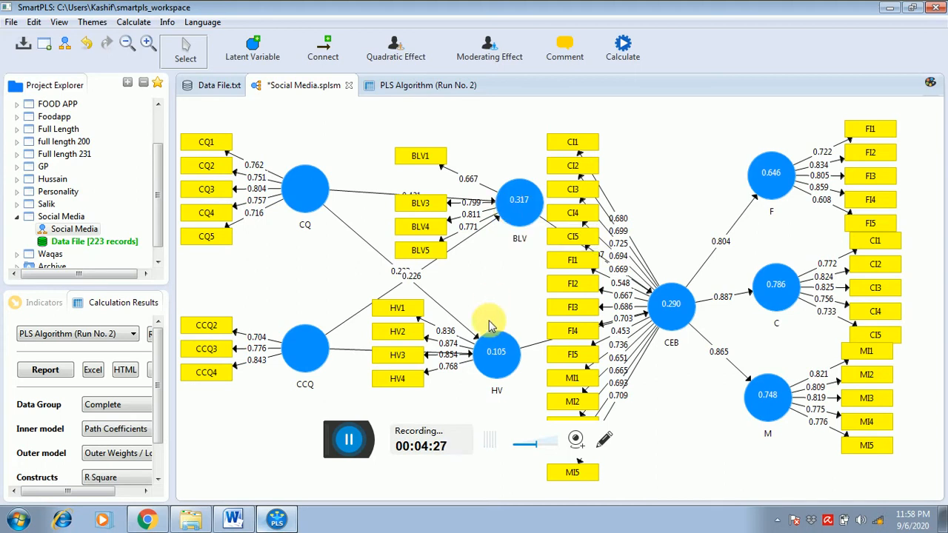
- Align the HV construct's indicators below it and move HV a little closer to CCQ
right_click(496, 352)
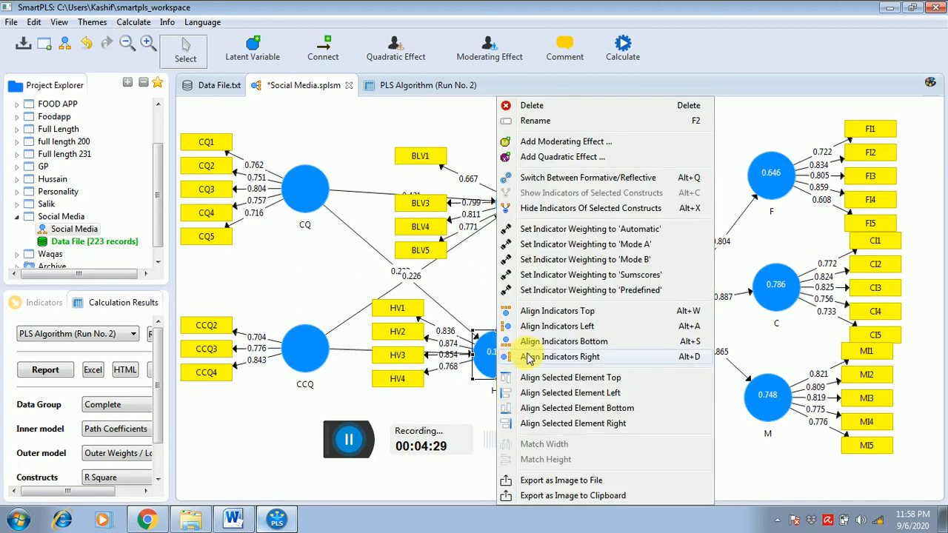
click(527, 344)
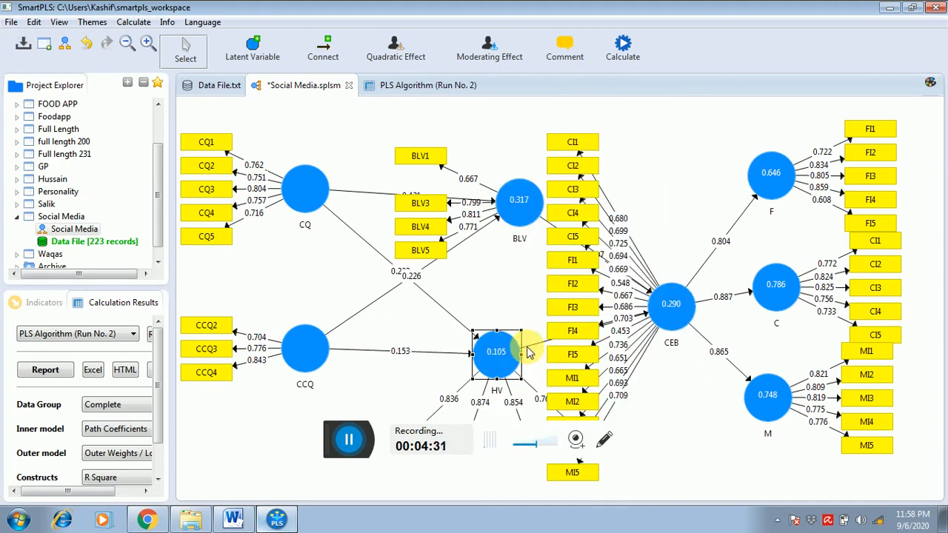
drag(466, 358, 458, 350)
drag(449, 347, 449, 355)
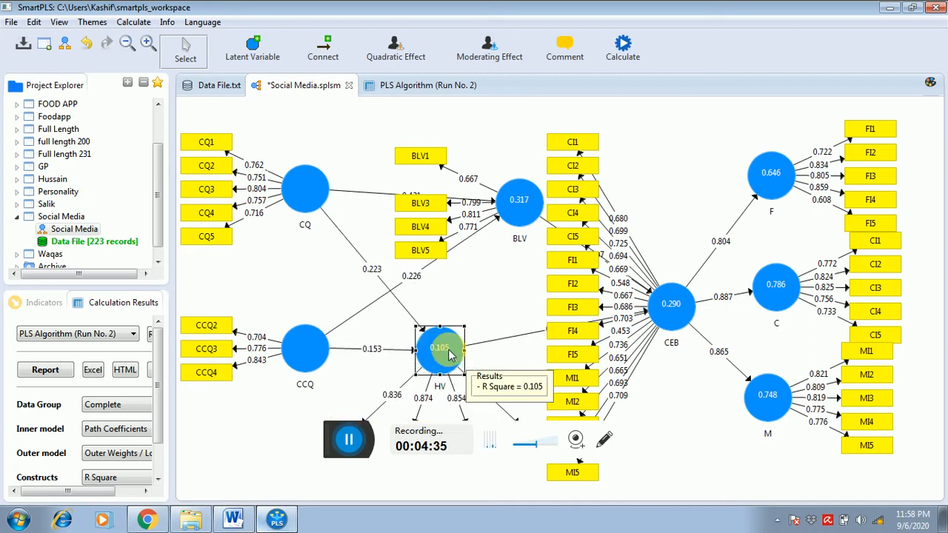
- Delete indicator BLV1 from the BLV construct
click(528, 208)
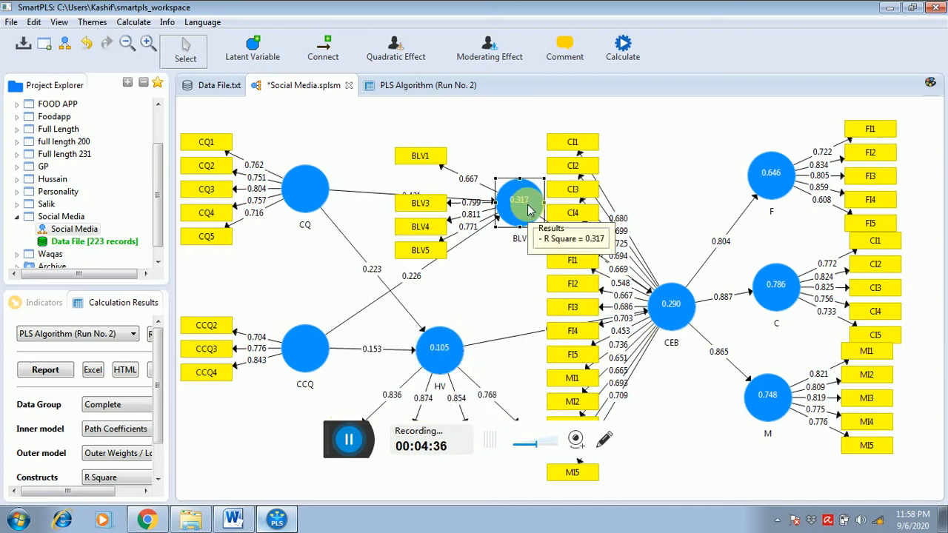
click(417, 165)
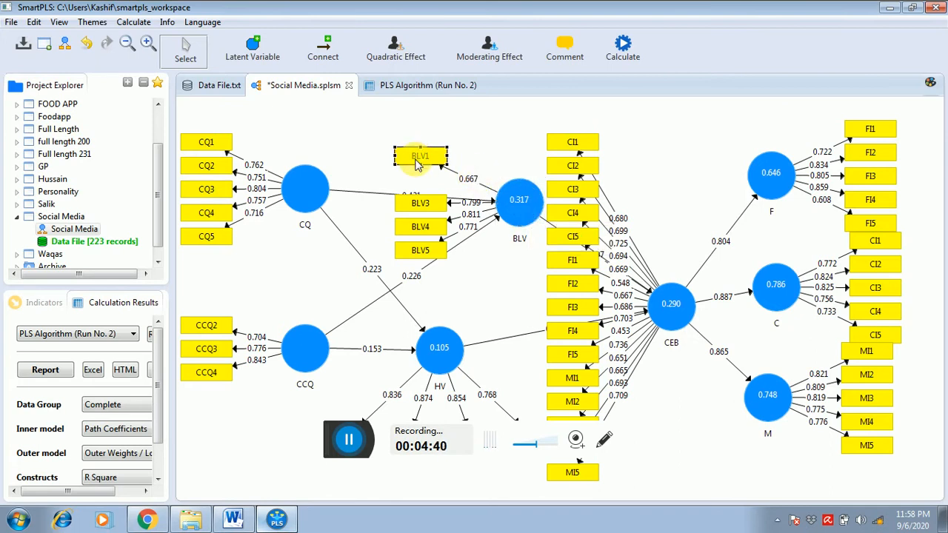
key(Delete)
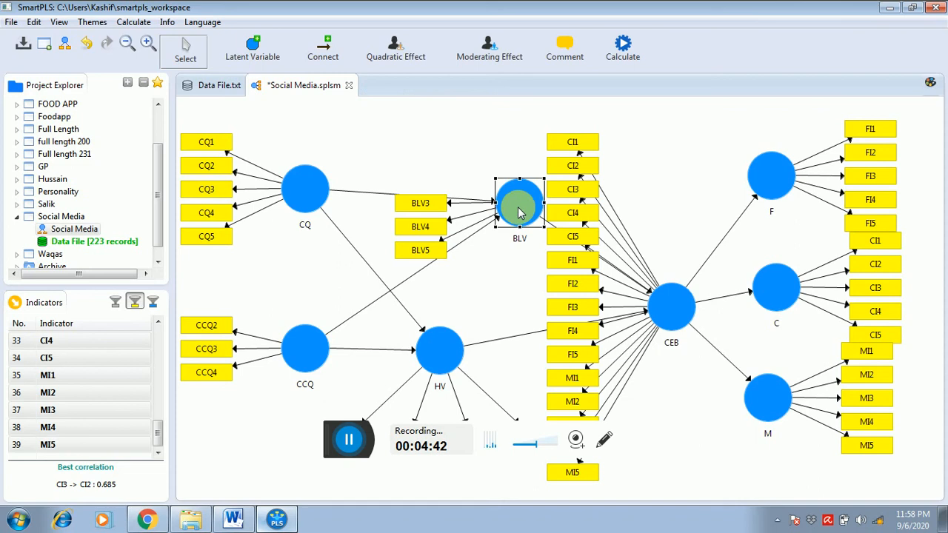
- Align the BLV construct's indicators above it, then shift BLV closer to CQ and HV slightly closer to CCQ
right_click(519, 212)
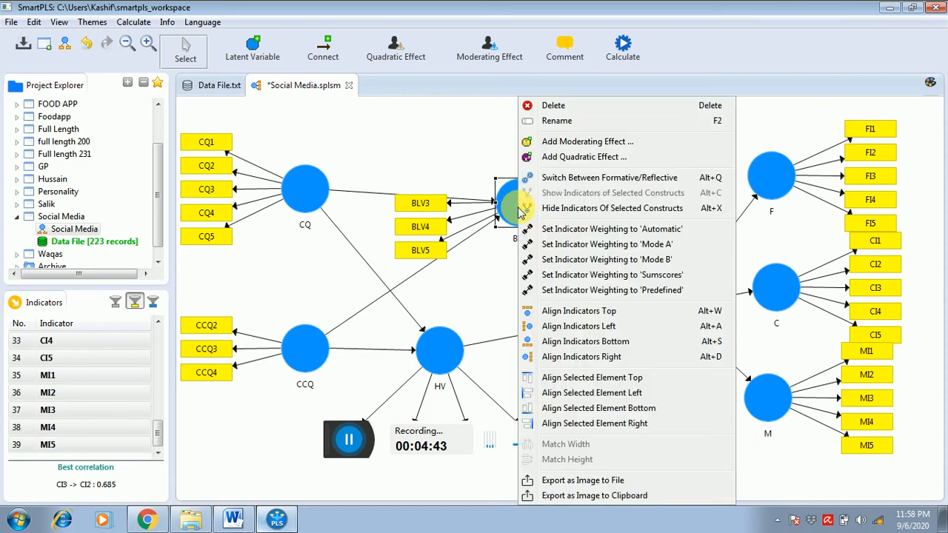
click(552, 311)
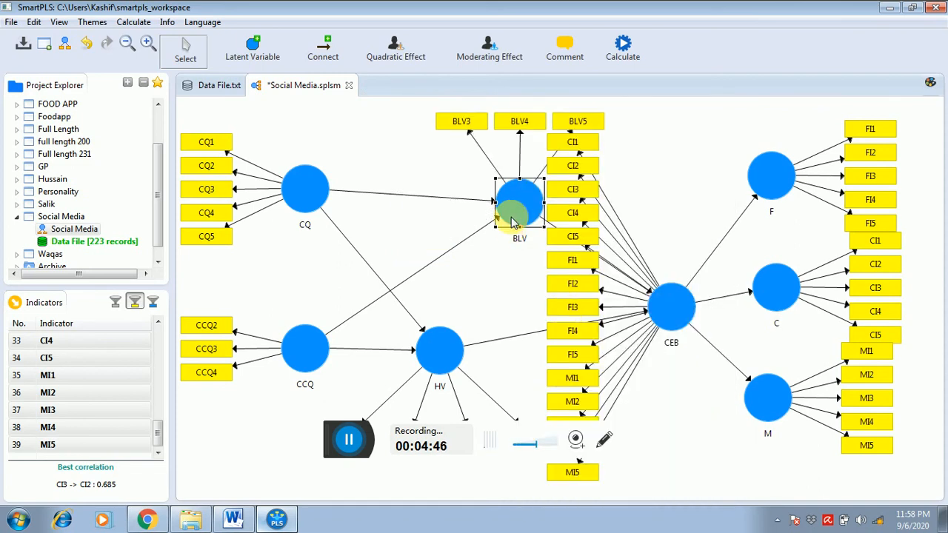
drag(476, 213, 459, 215)
drag(451, 346, 444, 349)
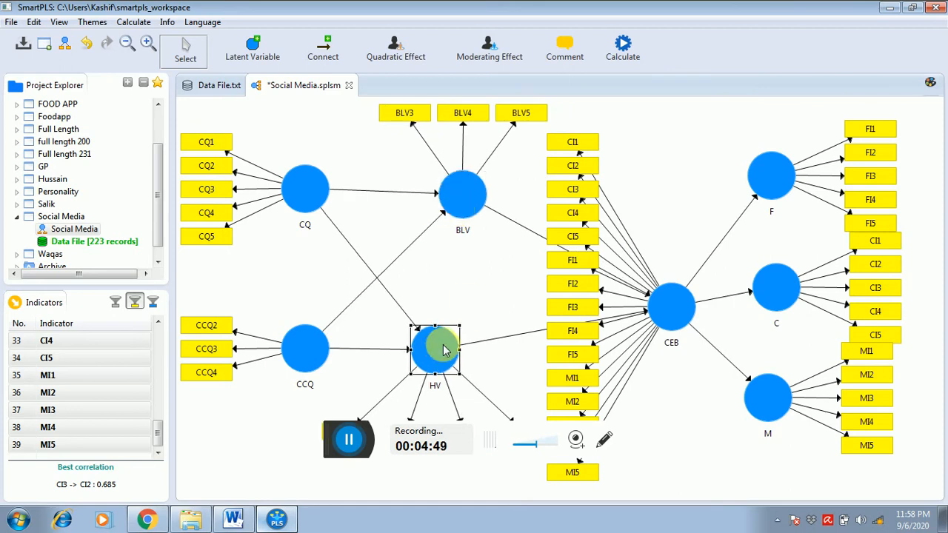
- Recalculate the model without BLV1 using the PLS Algorithm and show the results on the Social Media path diagram
click(624, 45)
click(633, 72)
key(Return)
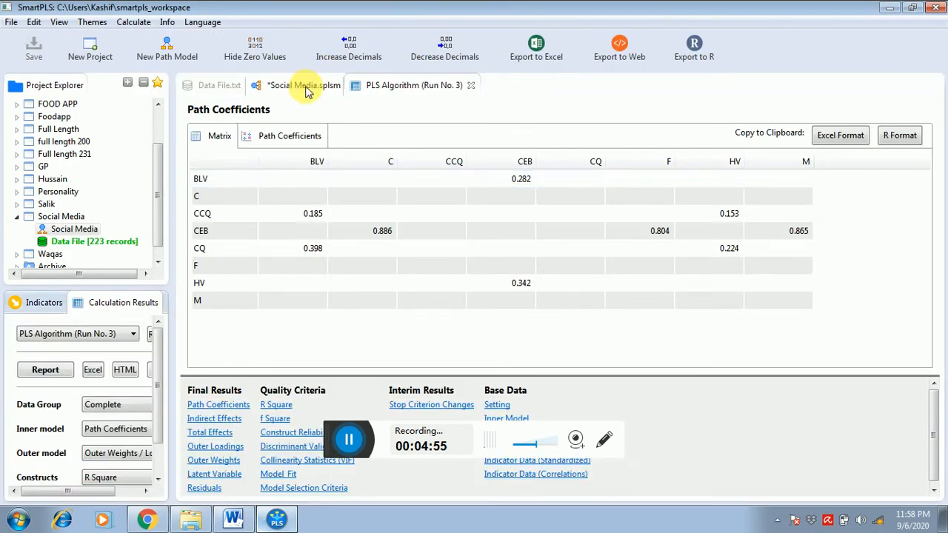
click(304, 85)
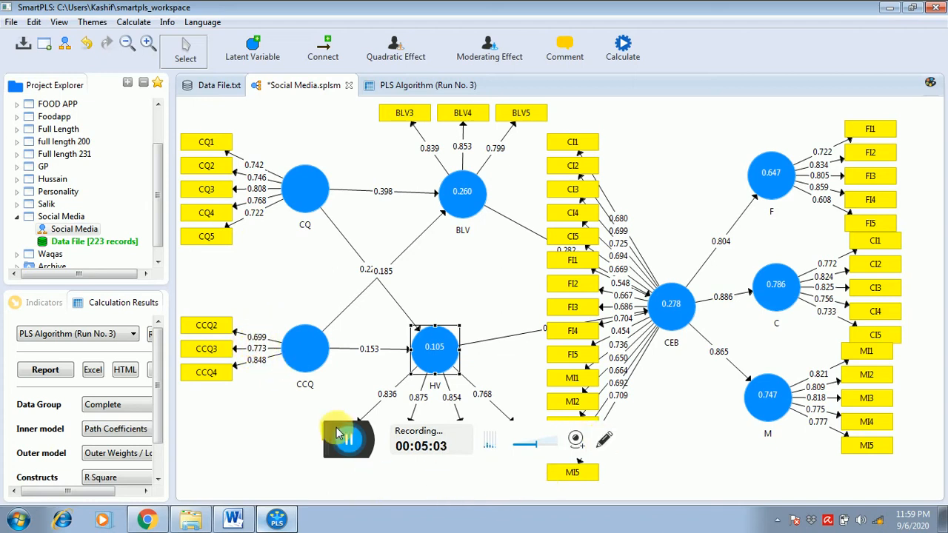
drag(337, 433, 328, 470)
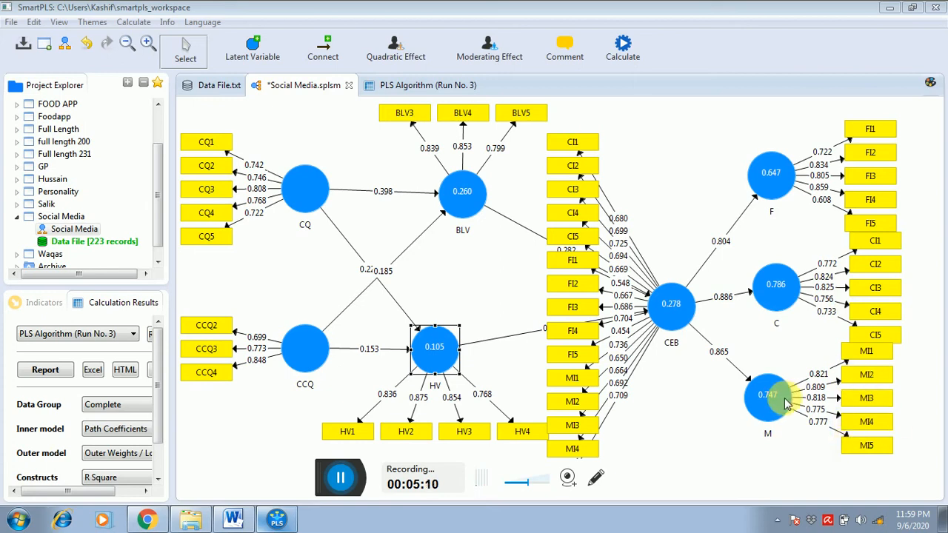
- Reposition constructs M, C and F slightly closer to CEB, spacing them so their indicator blocks no longer overlap
drag(778, 405, 761, 413)
drag(778, 275, 761, 282)
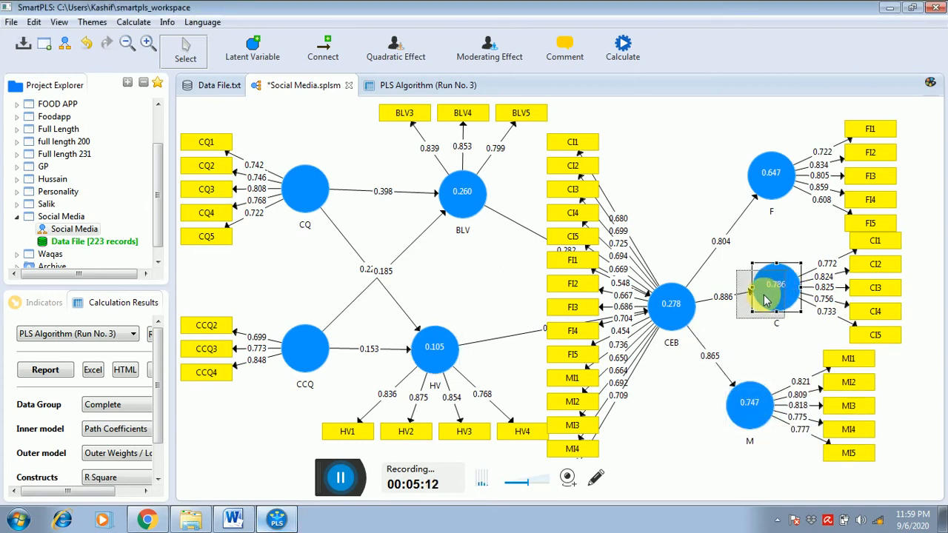
drag(749, 401, 750, 408)
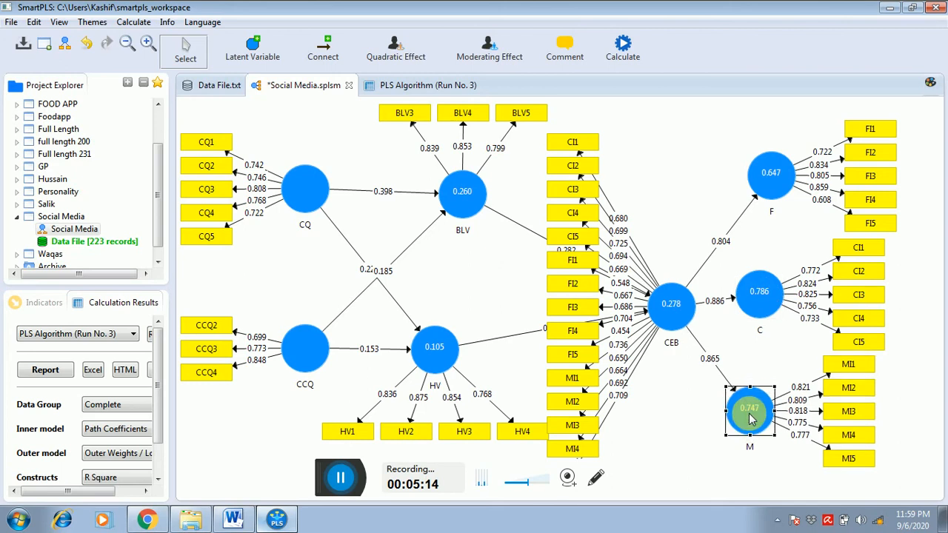
drag(773, 184, 765, 187)
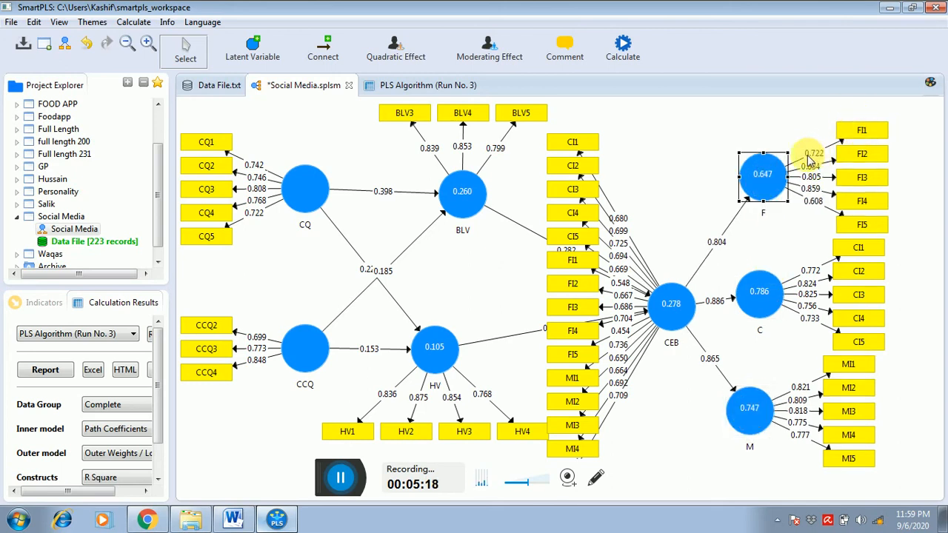
- Delete indicator FI1 from both the F construct and the higher-order CEB construct
click(871, 132)
key(Delete)
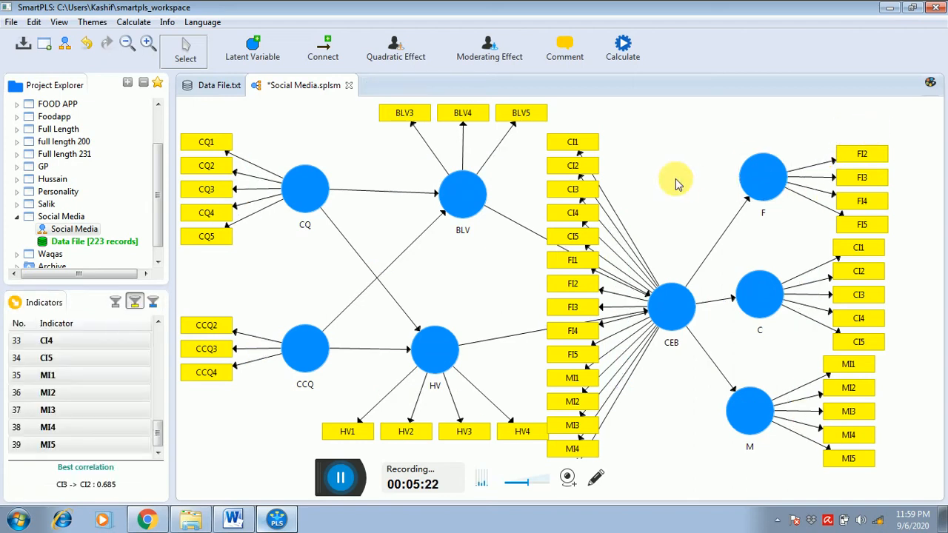
key(Delete)
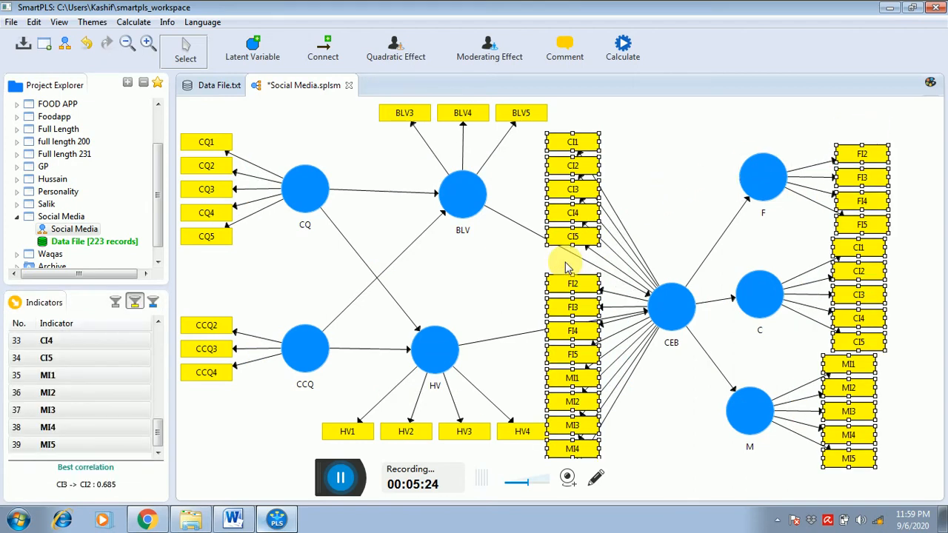
click(747, 135)
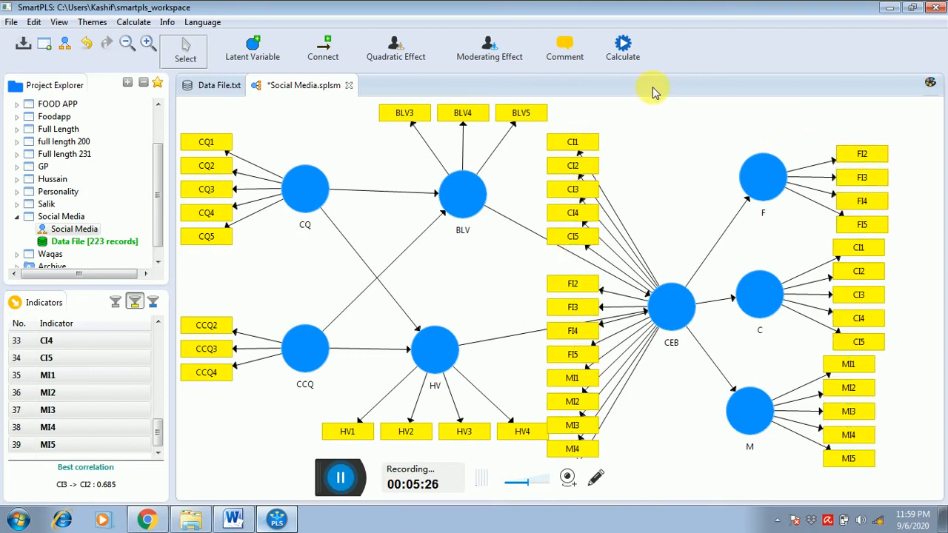
- Recalculate the model without FI1 using path weighting, 300 maximum iterations and stop criterion 7, and return to the path diagram
click(625, 46)
click(633, 58)
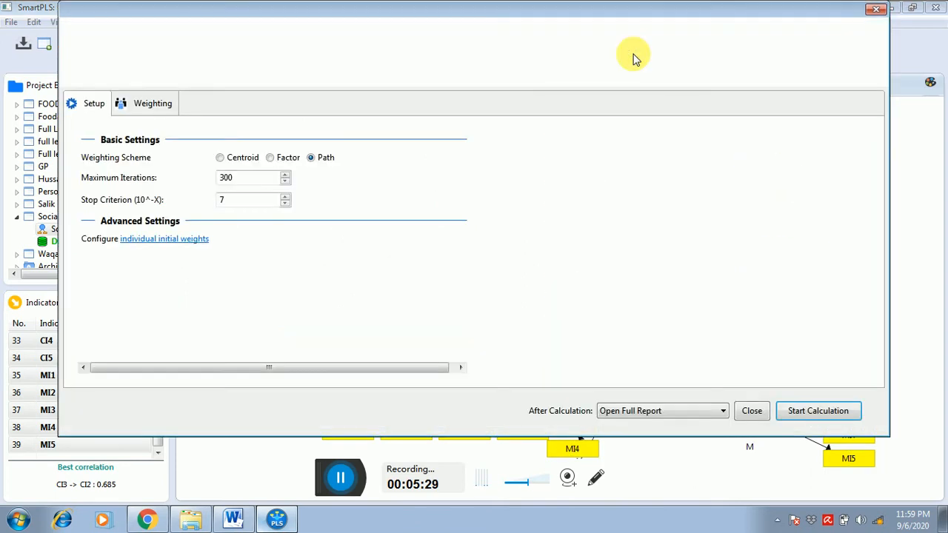
click(790, 411)
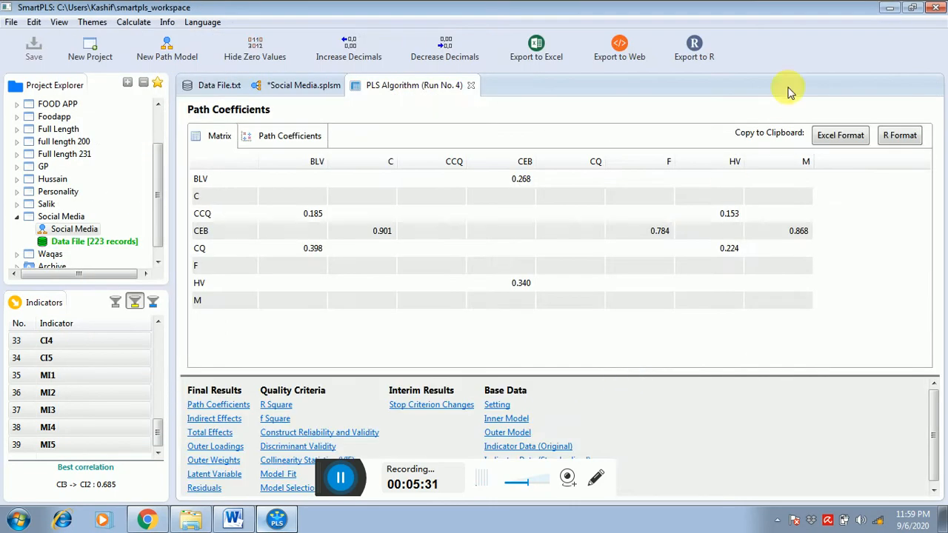
click(328, 87)
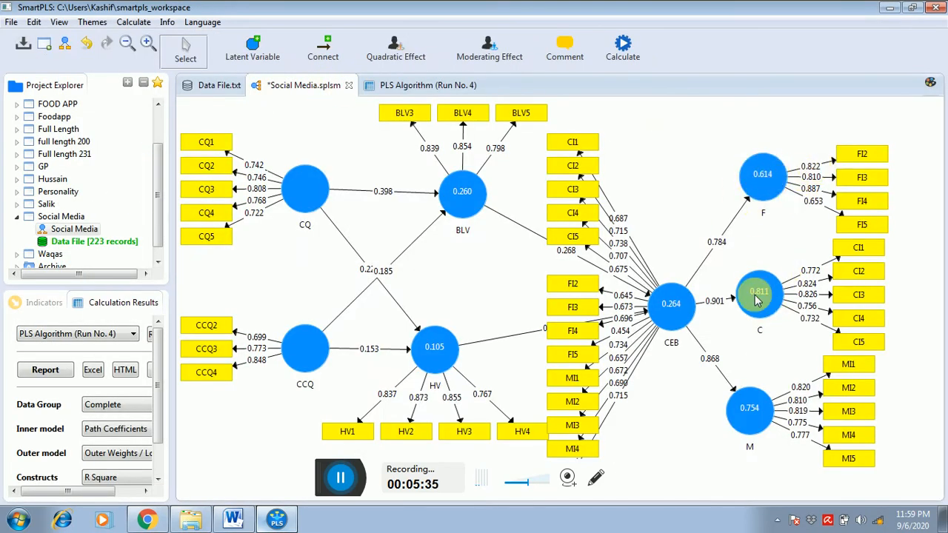
- Delete indicator FI5 from both the F construct and the higher-order CEB construct
mouse_move(680, 303)
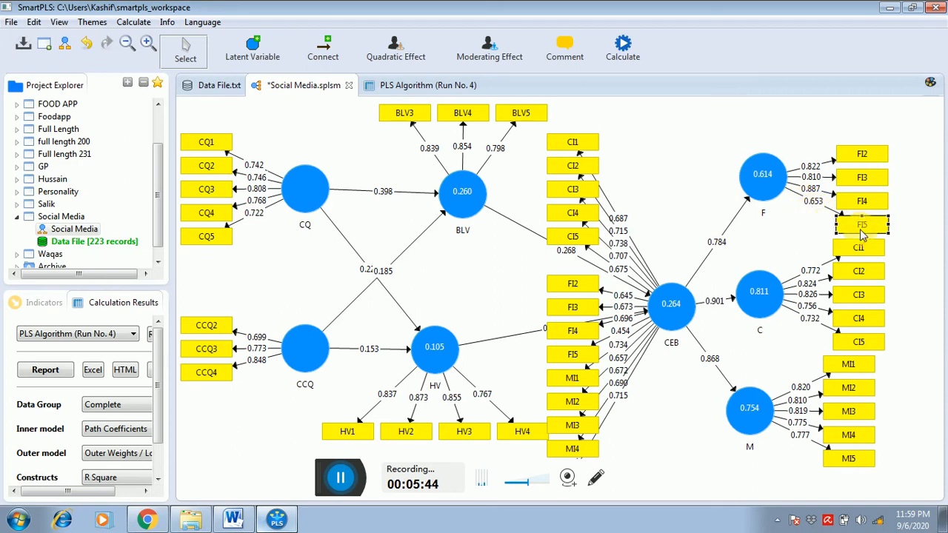
key(Delete)
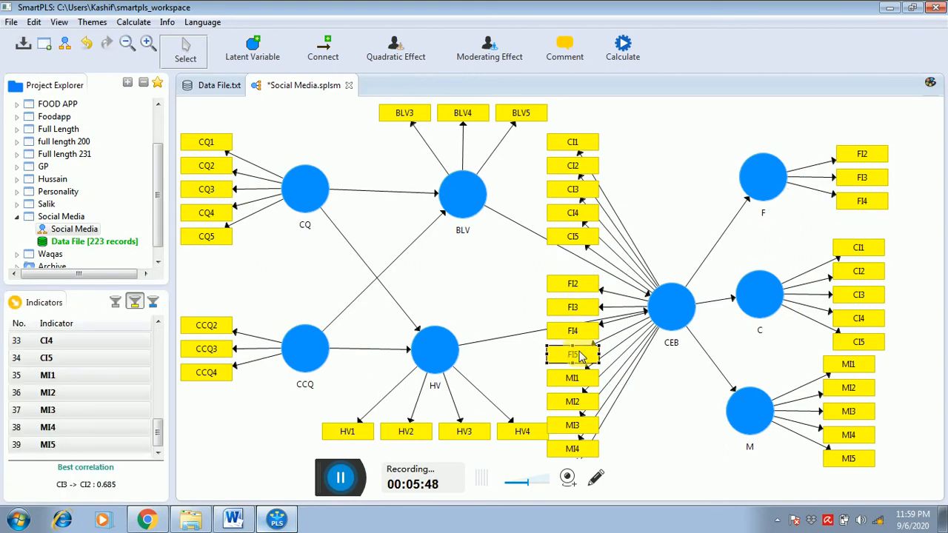
key(Delete)
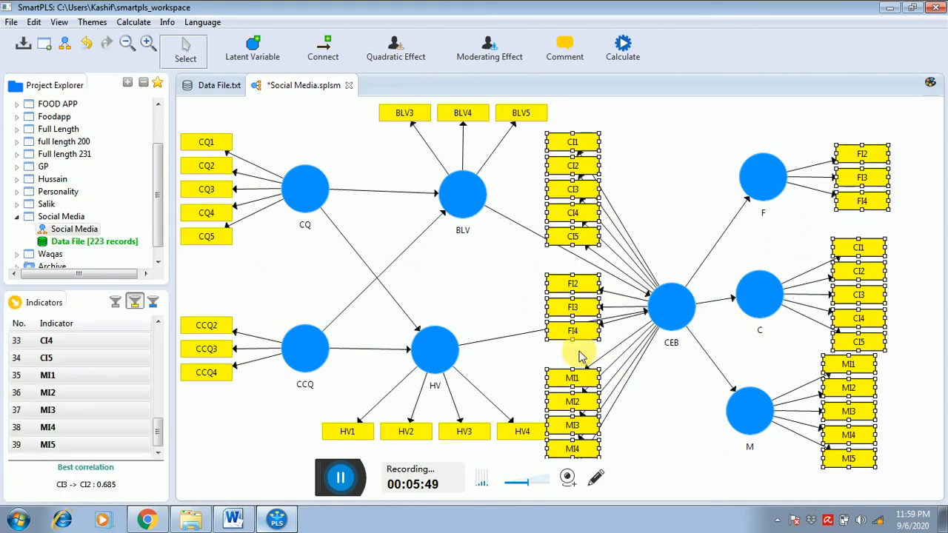
- Run the PLS Algorithm on the model without FI5 and display the loadings on the diagram with nothing selected
click(621, 58)
click(628, 68)
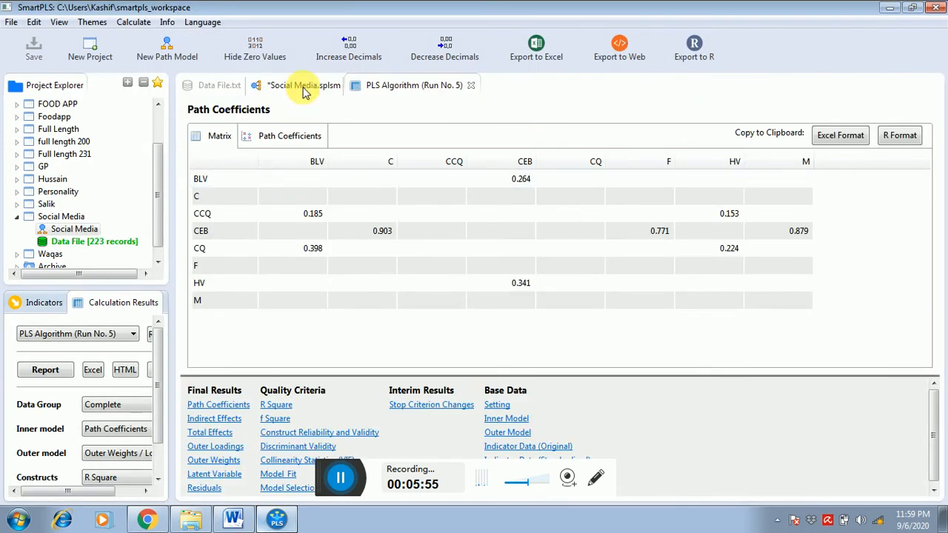
click(303, 86)
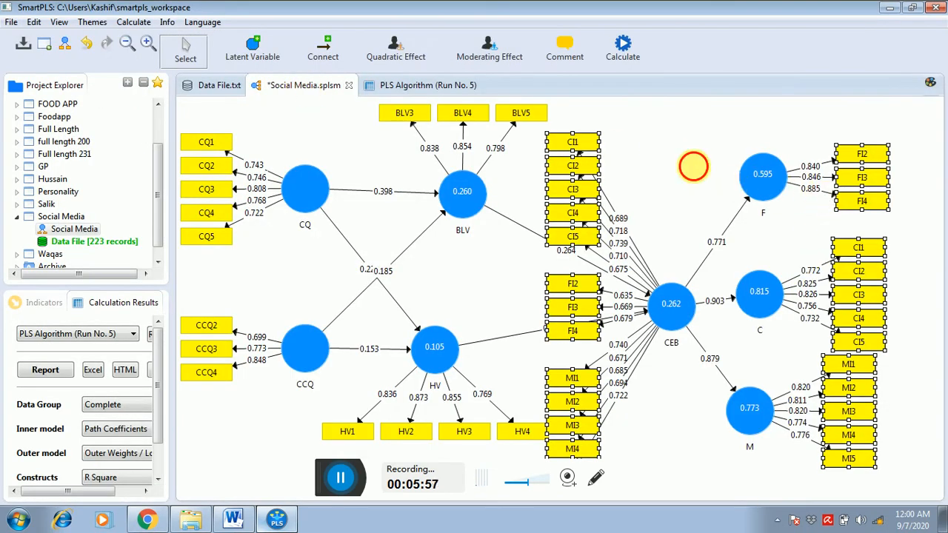
click(693, 166)
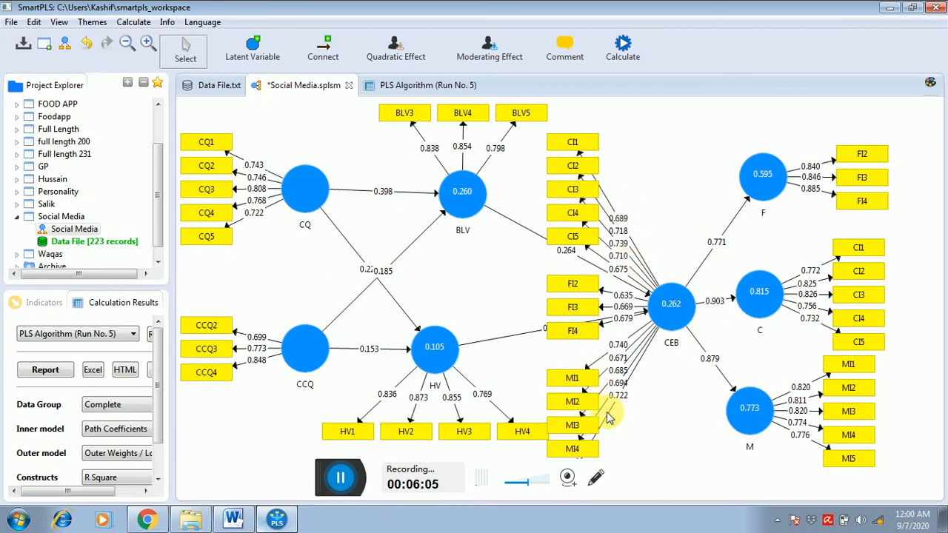
- Hide the indicators of the CEB construct and move CEB closer to BLV and HV
mouse_move(674, 328)
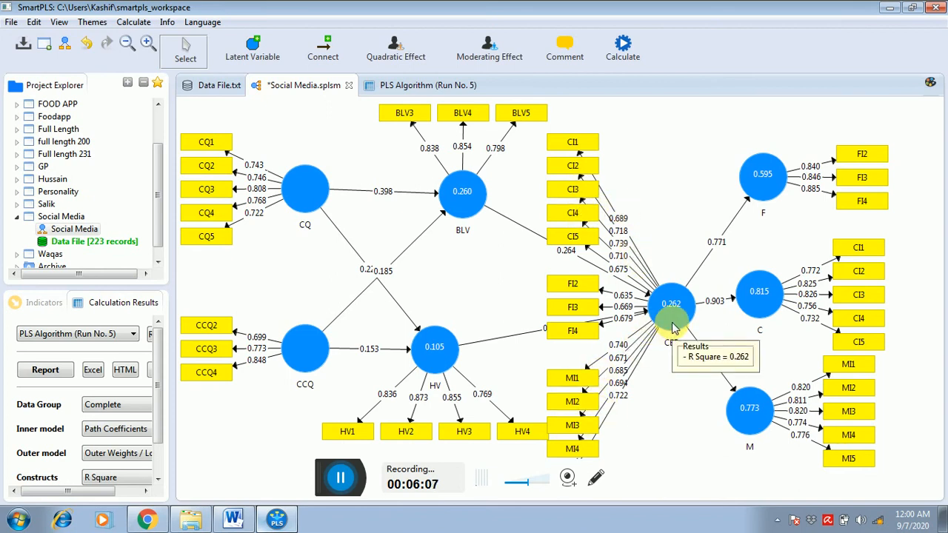
right_click(674, 328)
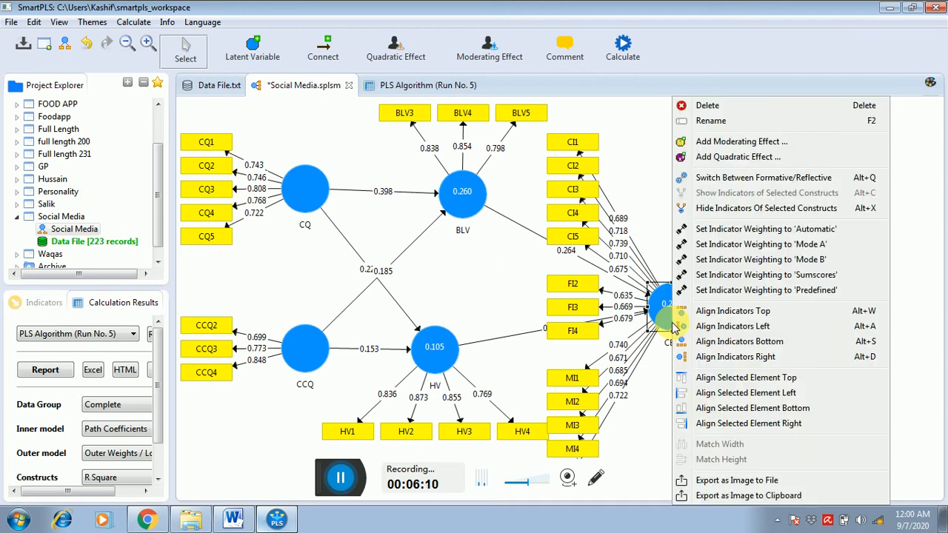
click(733, 208)
drag(646, 311, 581, 300)
- Line up constructs F, C and M in one column nearer to CEB and align F's indicators on its right side
drag(762, 177, 740, 178)
drag(752, 302, 731, 293)
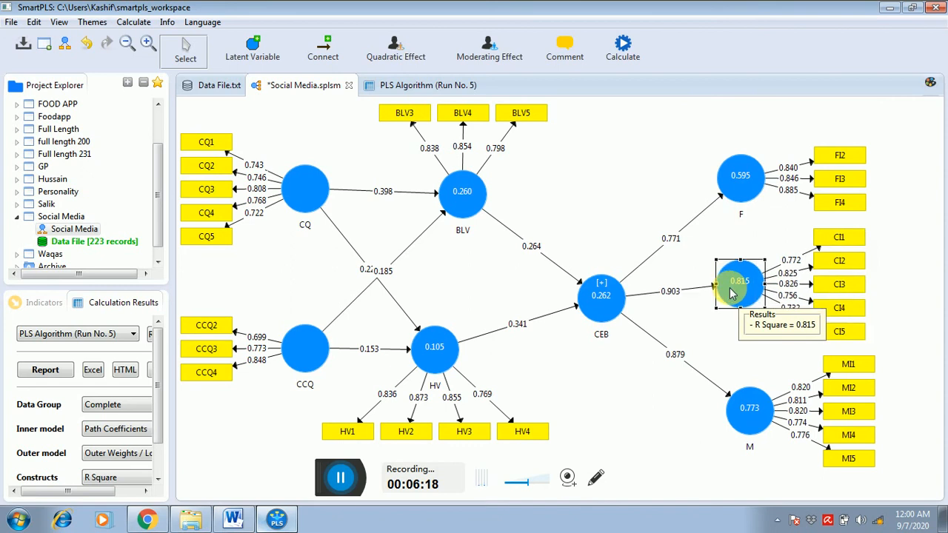
drag(747, 405, 736, 402)
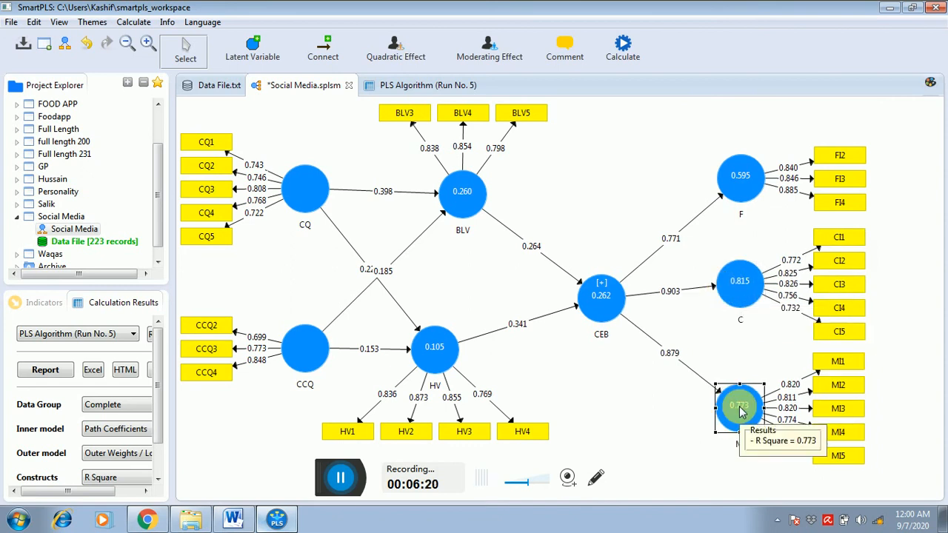
right_click(746, 182)
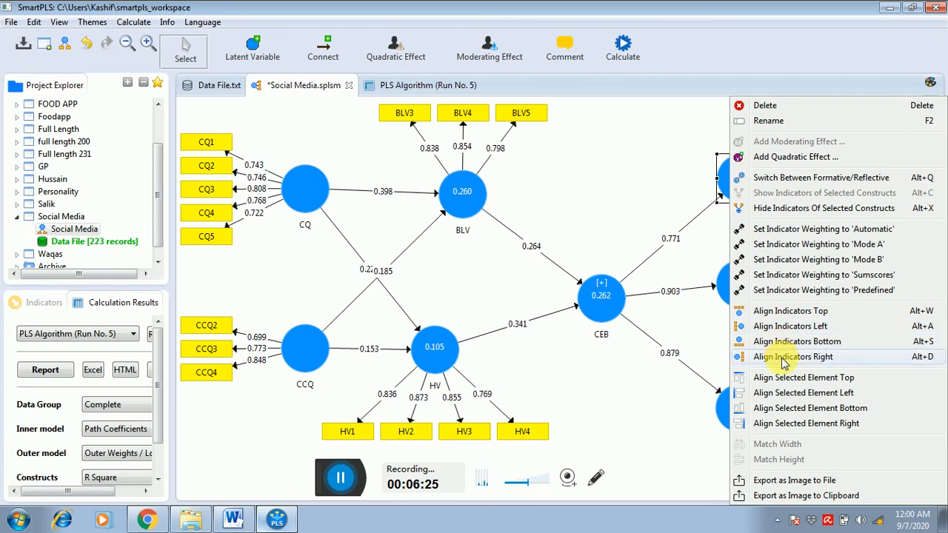
click(785, 362)
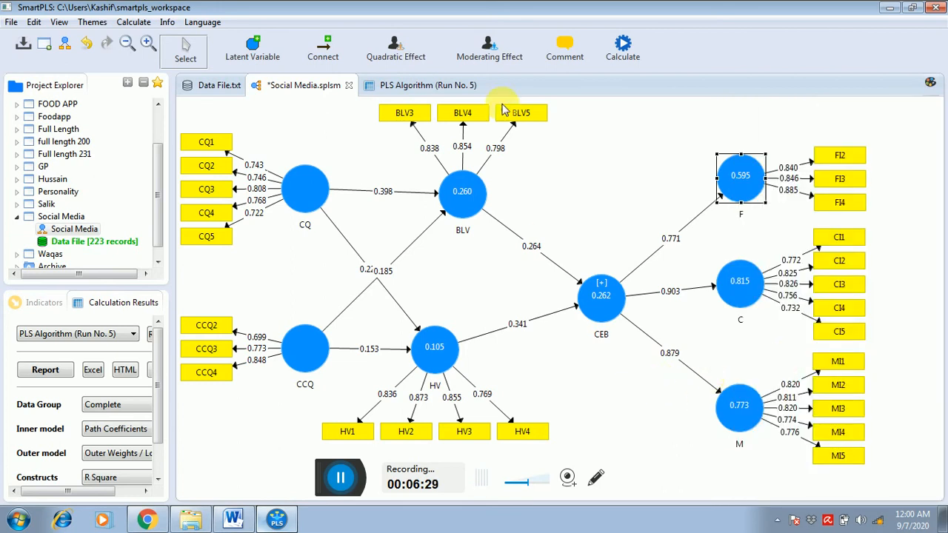
- Examine the construct reliability and validity matrix in the PLS Algorithm report, widening its construct name column
click(599, 310)
click(435, 93)
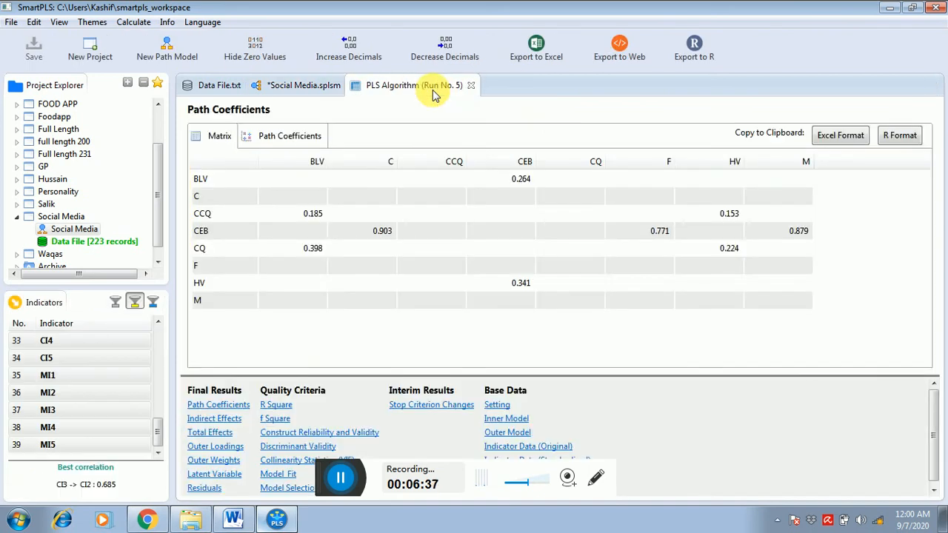
click(285, 435)
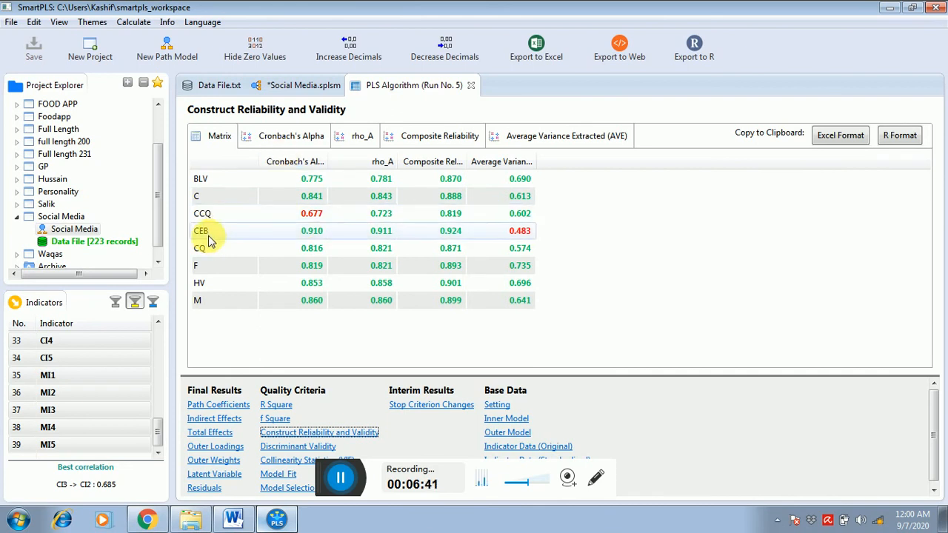
drag(258, 162, 291, 161)
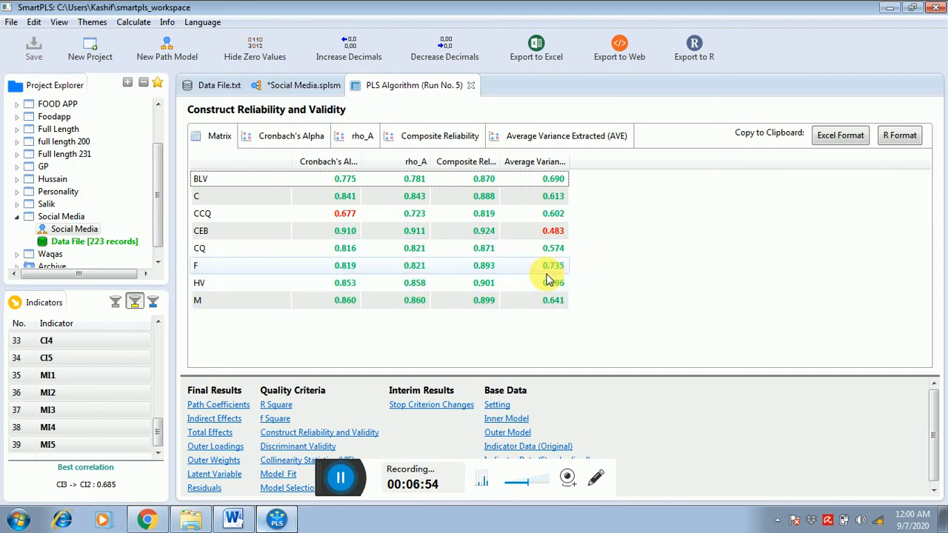
- Review discriminant validity by the Fornell-Larcker criterion and the HTMT ratio, then return to the Social Media path diagram
click(287, 448)
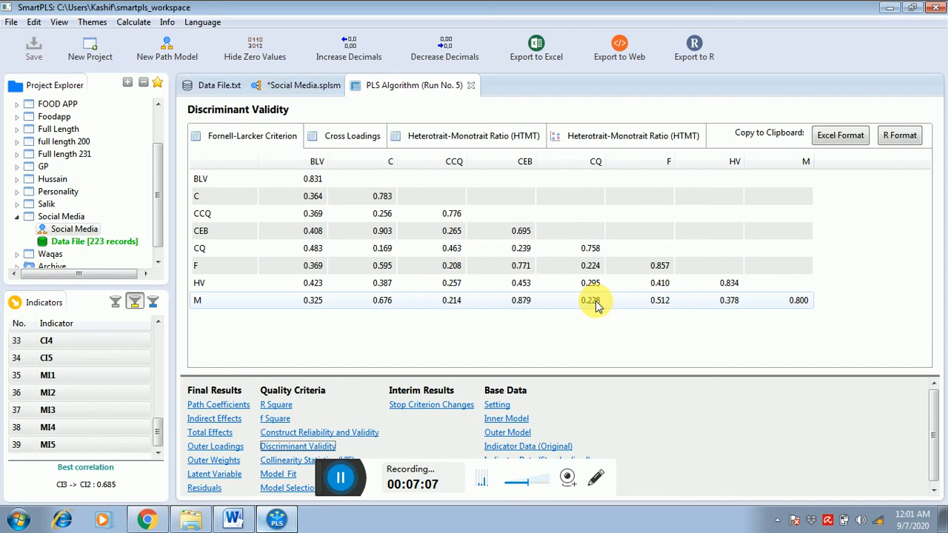
click(473, 142)
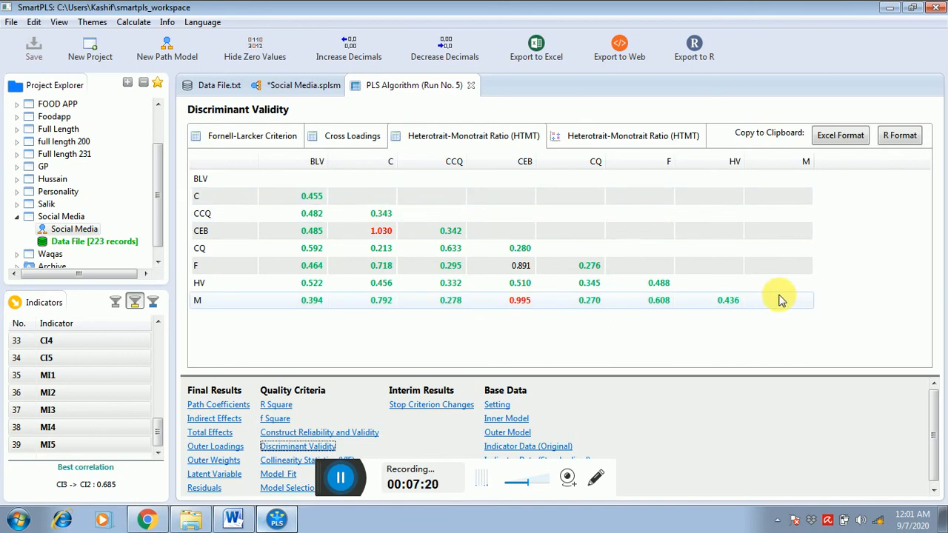
click(319, 88)
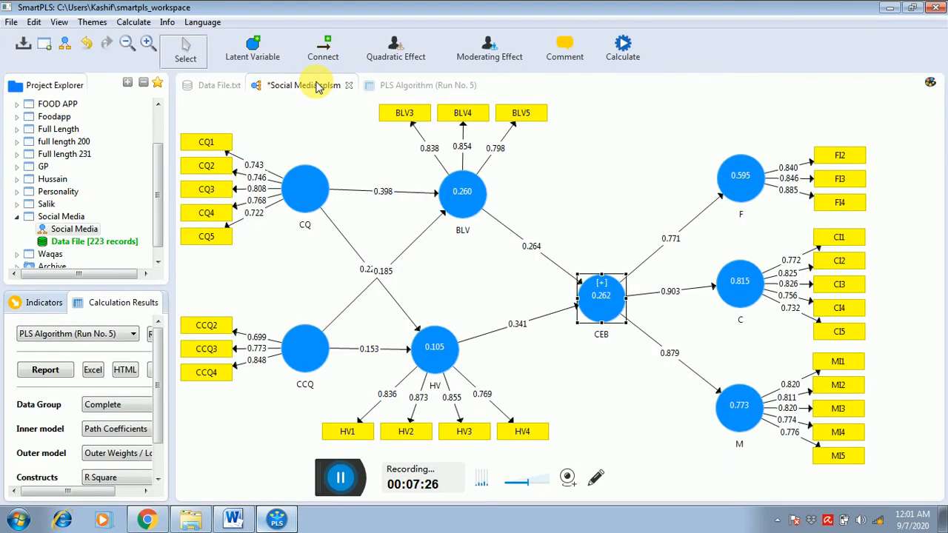
click(396, 85)
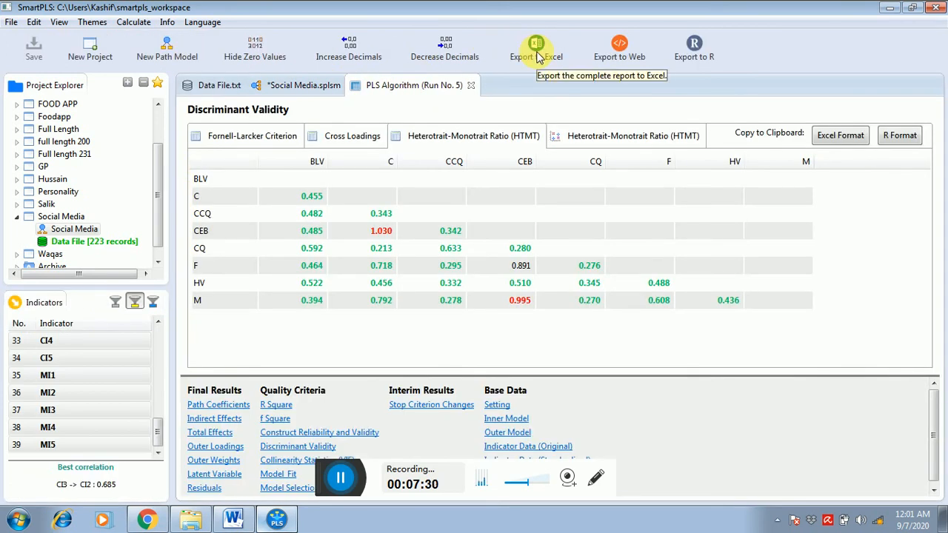
click(300, 87)
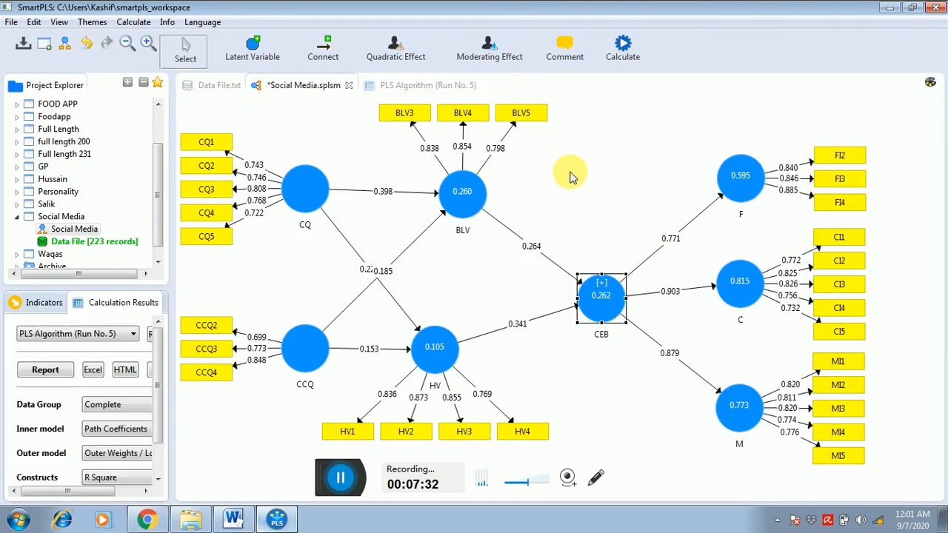